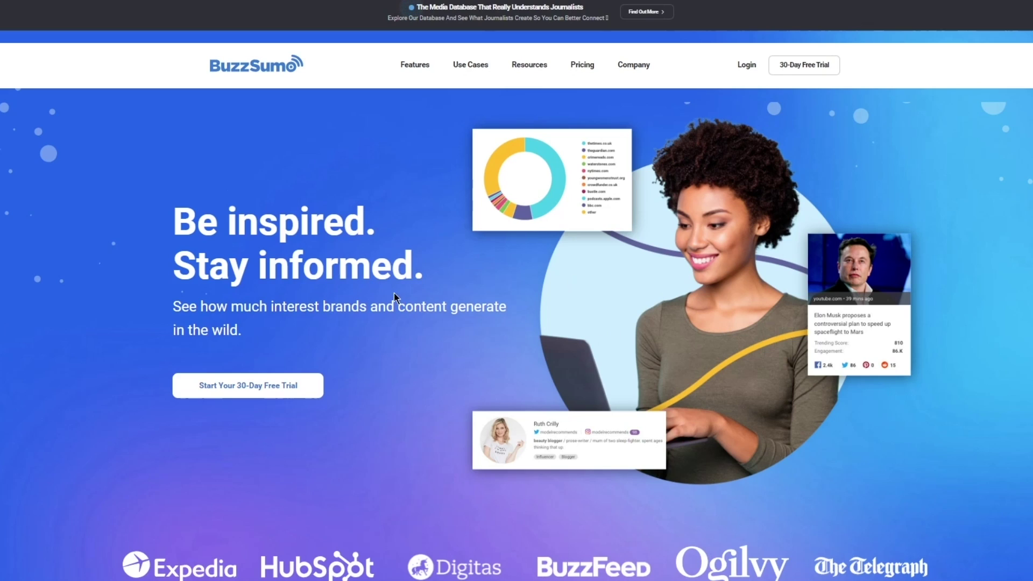
Open the 30-day free-trial sign-up form and fill in the full name from saved entries.
scroll(341, 267, down, 1)
scroll(342, 265, up, 1)
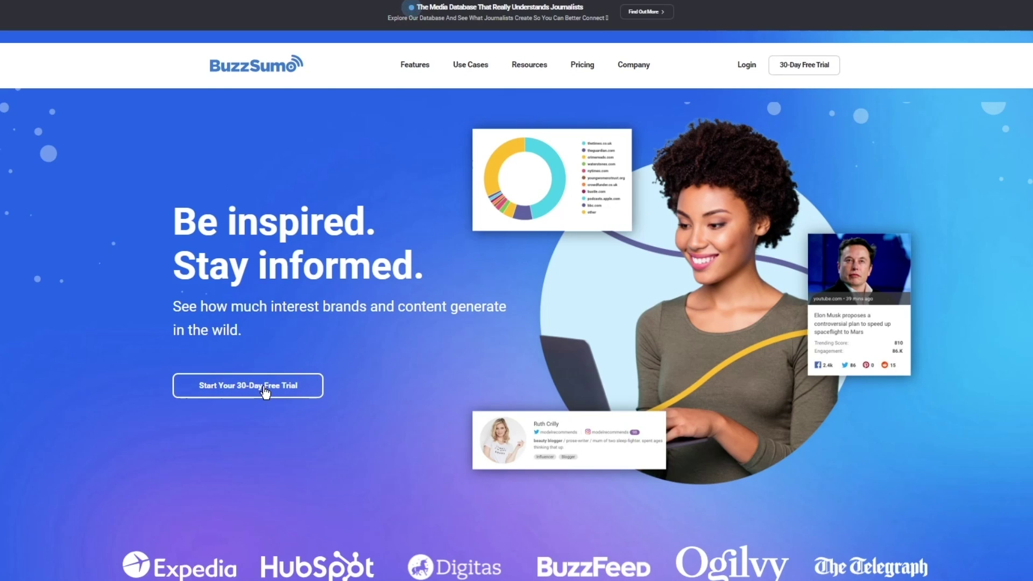
click(240, 394)
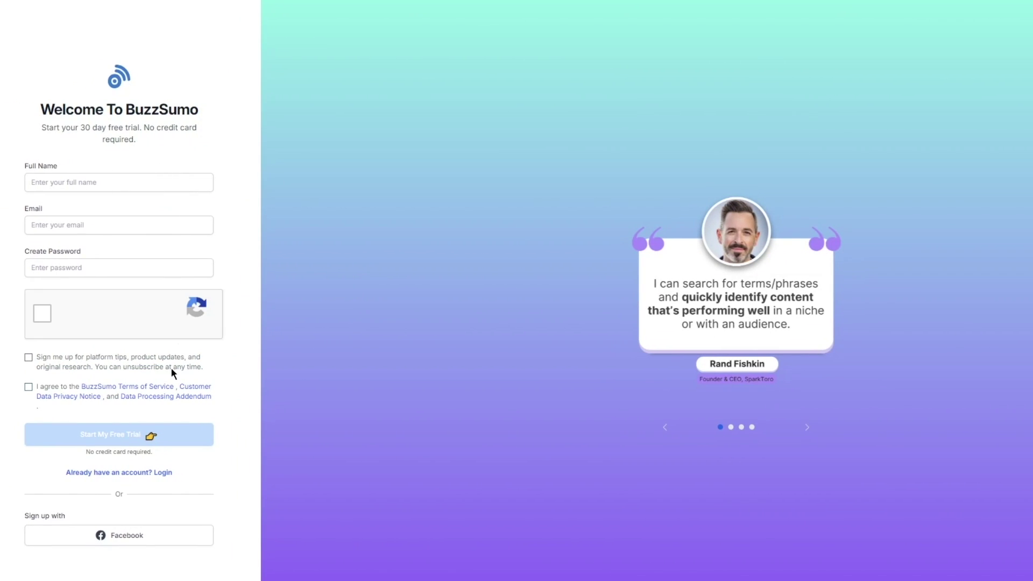
click(102, 181)
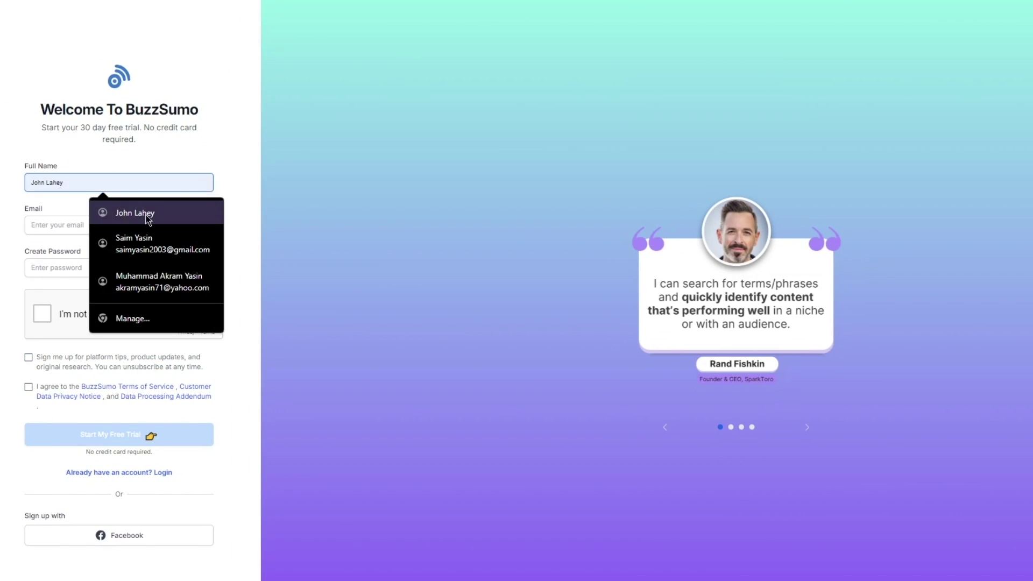
click(100, 218)
click(99, 219)
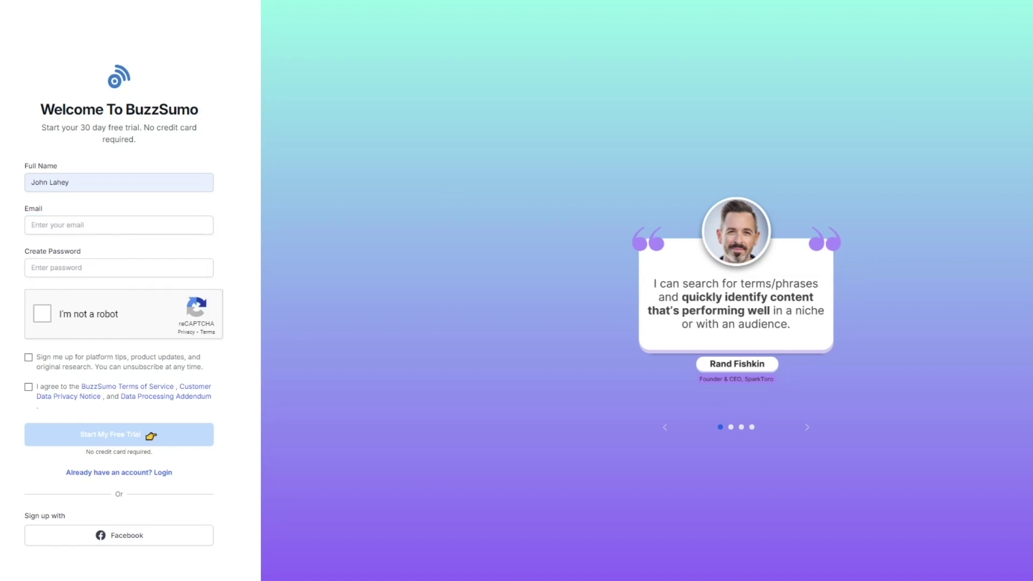
Paste the e-mail address into the form and type an account password.
click(67, 227)
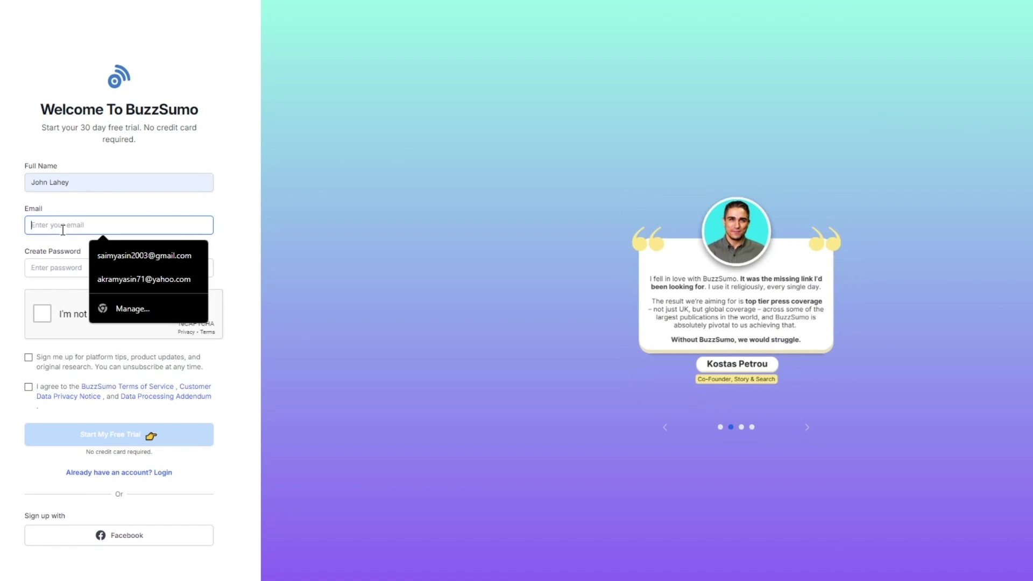
right_click(62, 229)
click(83, 327)
click(61, 268)
scroll(61, 260, down, 1)
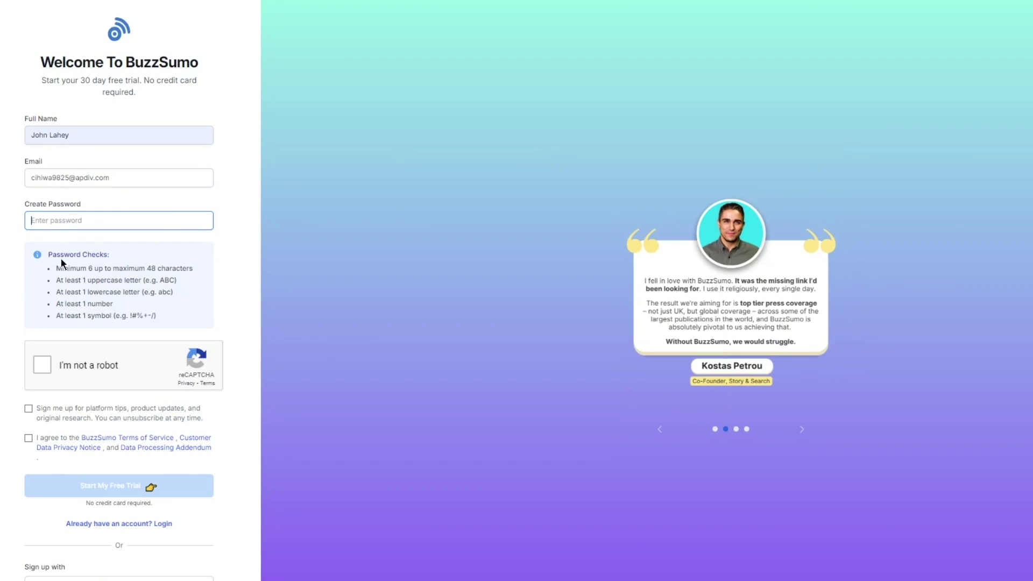
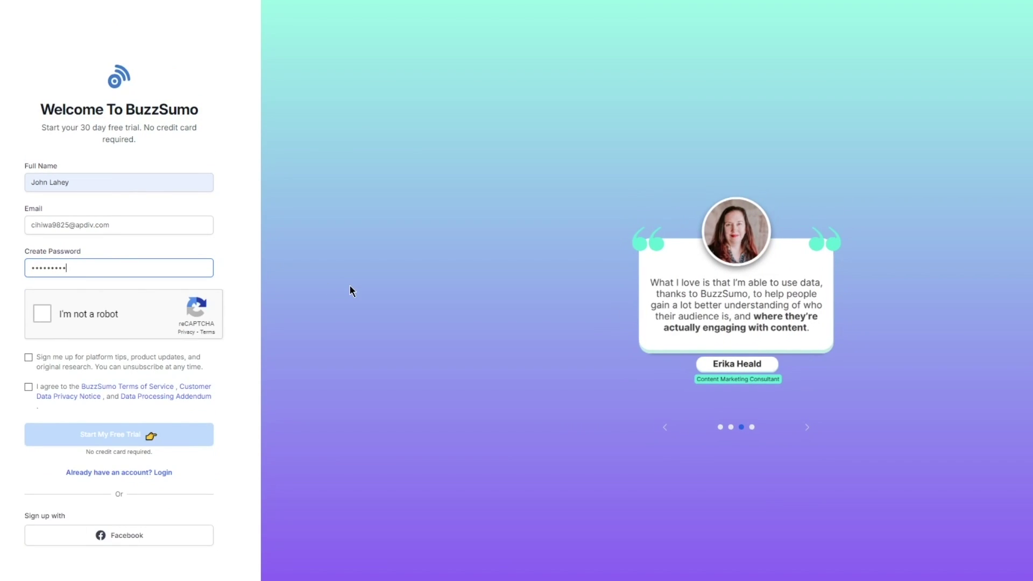
Complete the reCAPTCHA check, accept the terms of service, and submit the sign-up.
click(147, 313)
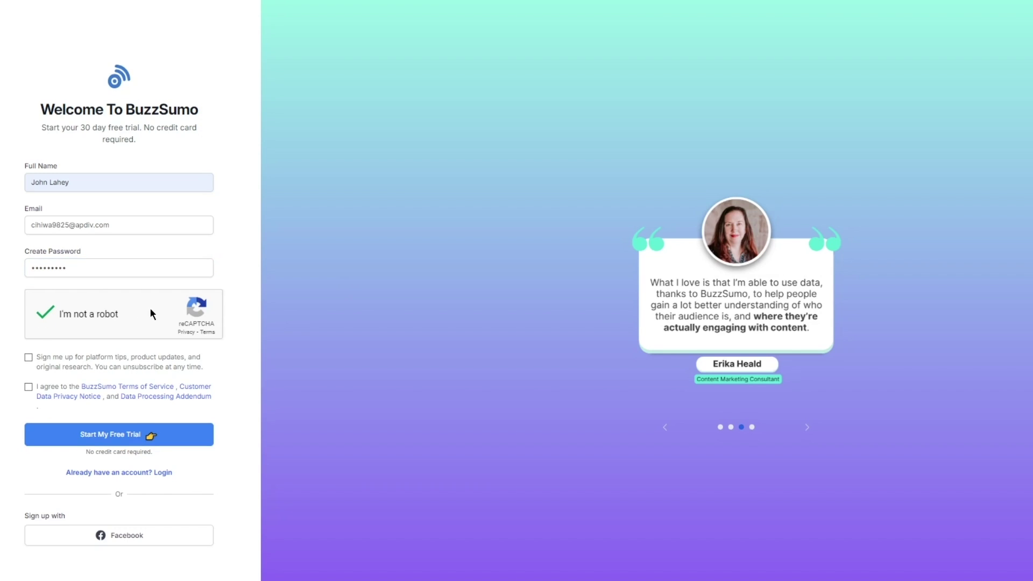
click(28, 387)
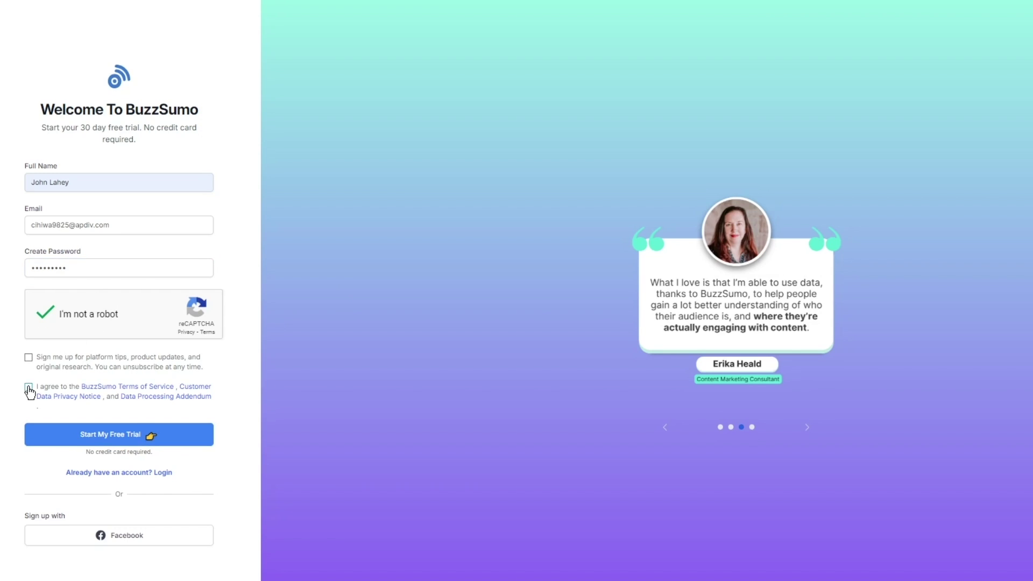
click(69, 440)
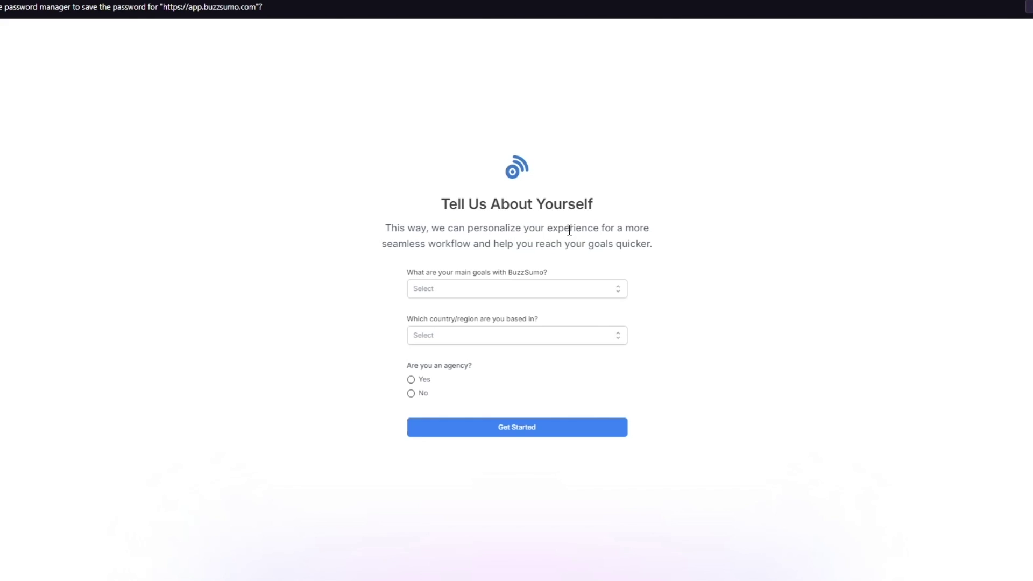
Answer onboarding: goal content research, strategy & ideation, country United States, agency No, then get started.
click(510, 285)
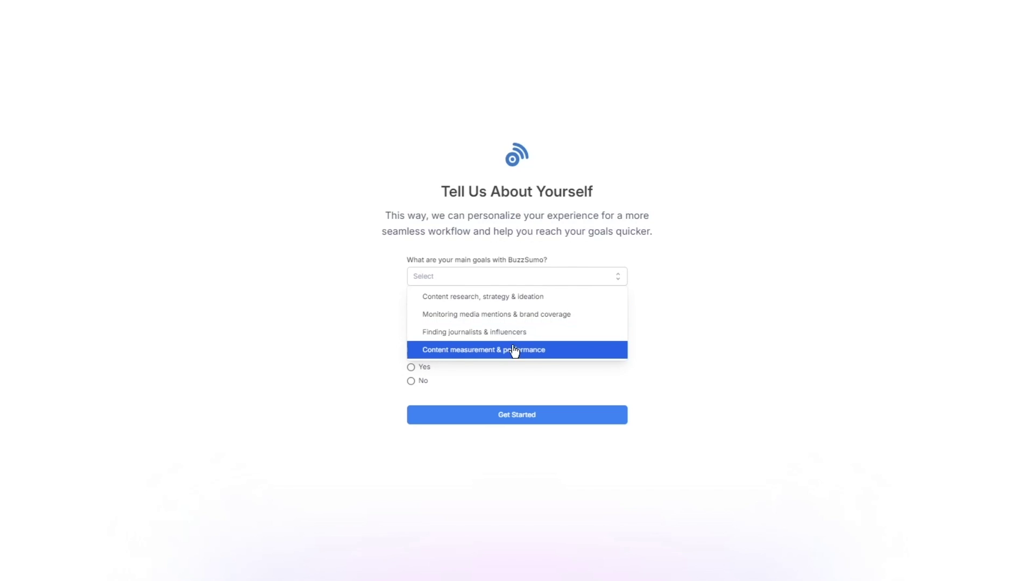
click(516, 305)
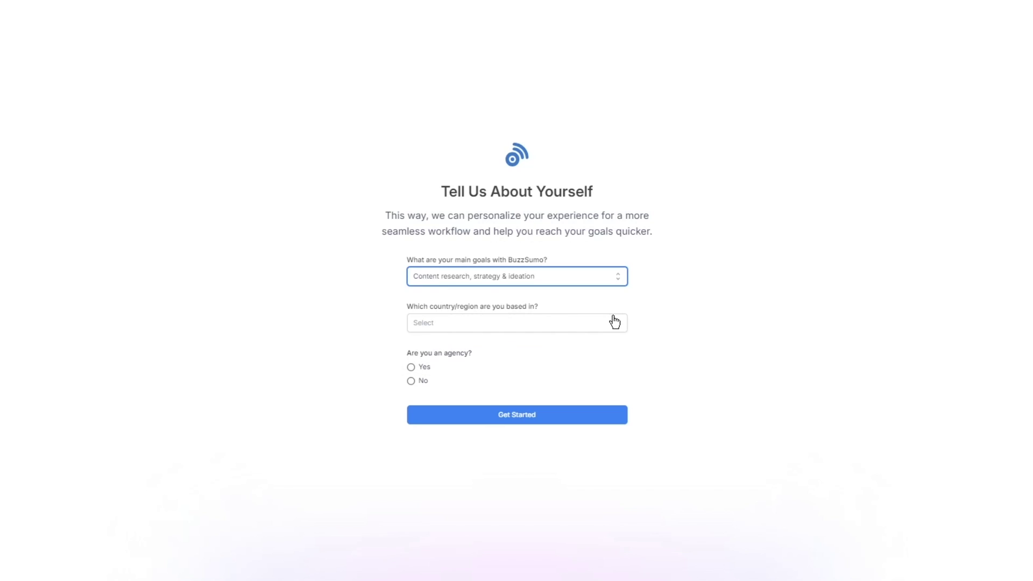
click(510, 328)
scroll(498, 364, down, 10)
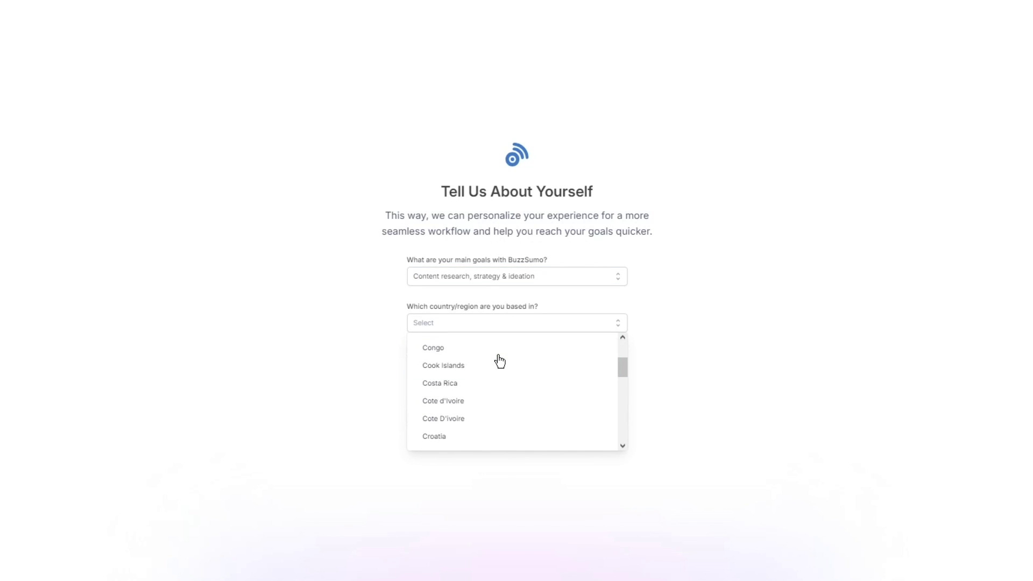
scroll(499, 361, down, 20)
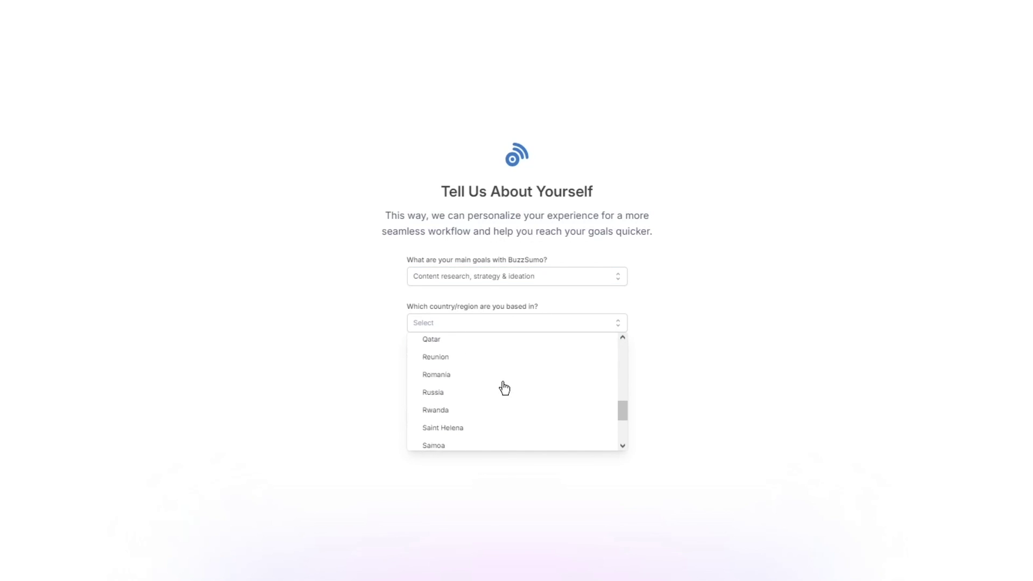
scroll(505, 388, down, 15)
scroll(508, 383, up, 3)
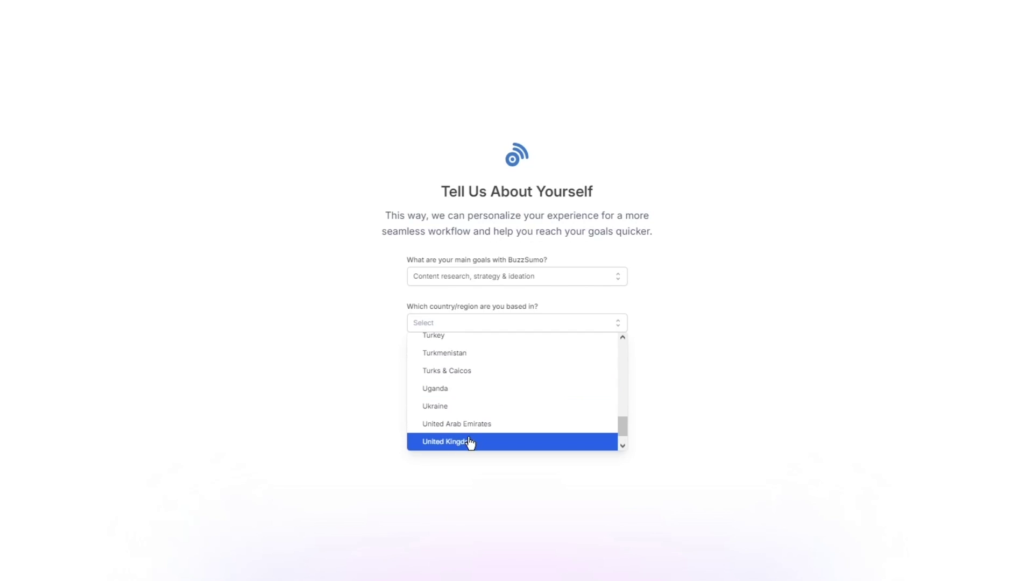
scroll(473, 442, down, 1)
click(473, 392)
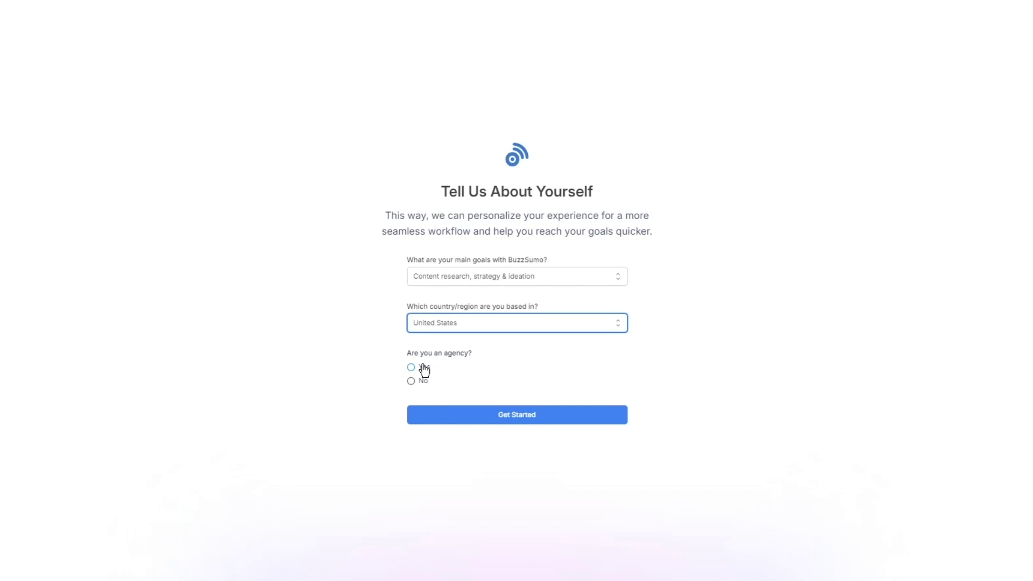
click(412, 383)
click(482, 413)
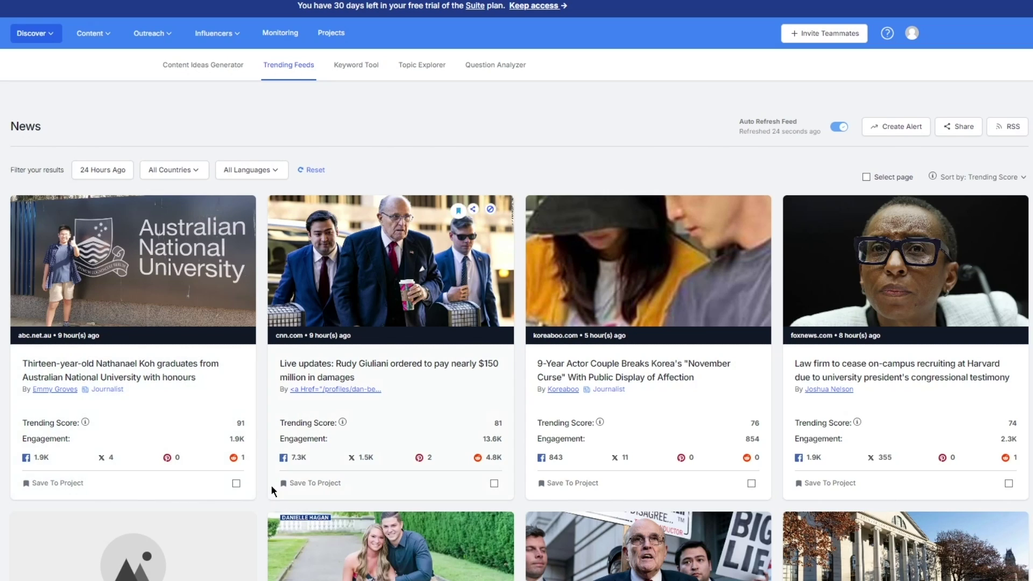
scroll(271, 471, down, 5)
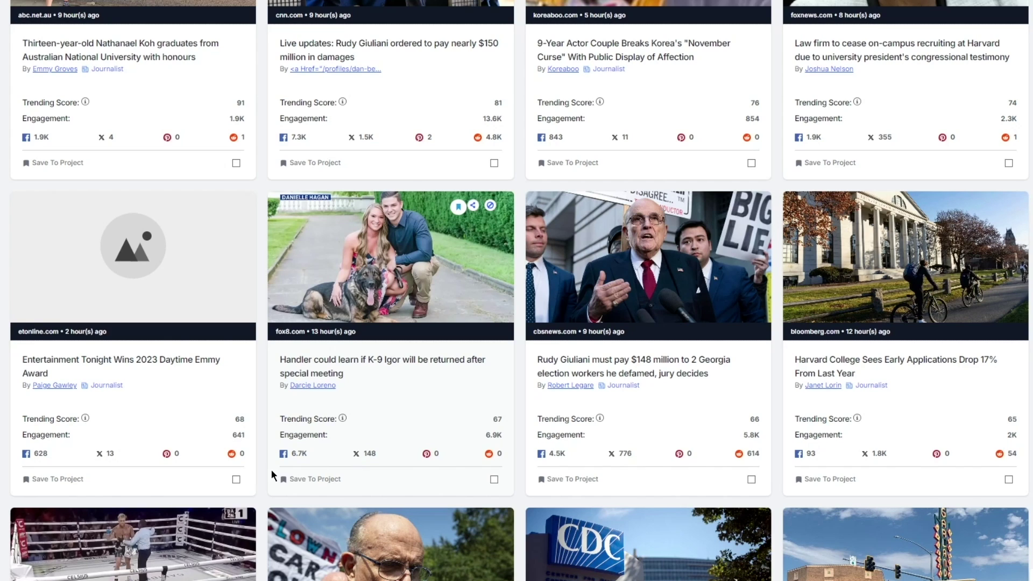
scroll(62, 504, up, 6)
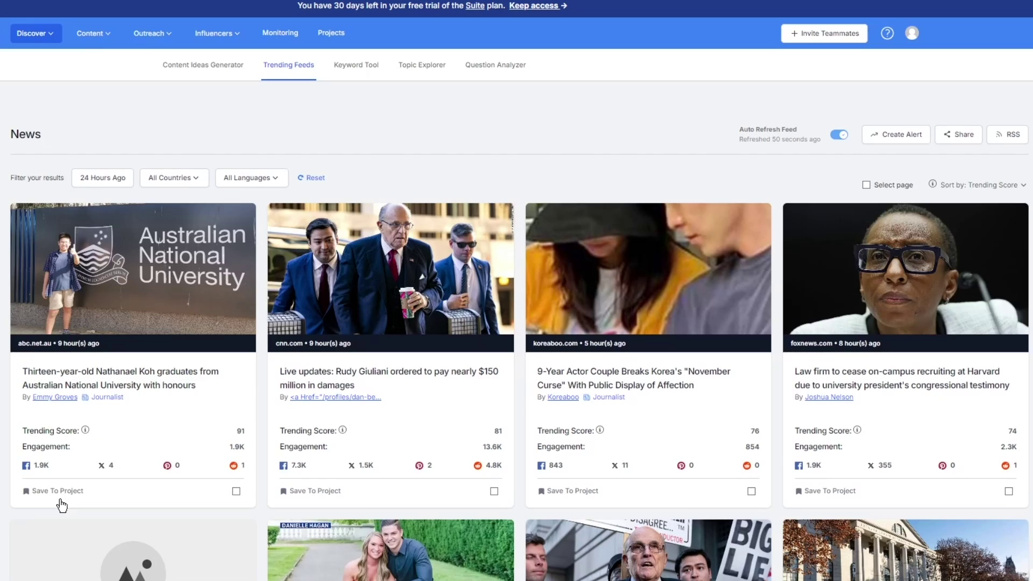
scroll(62, 505, down, 1)
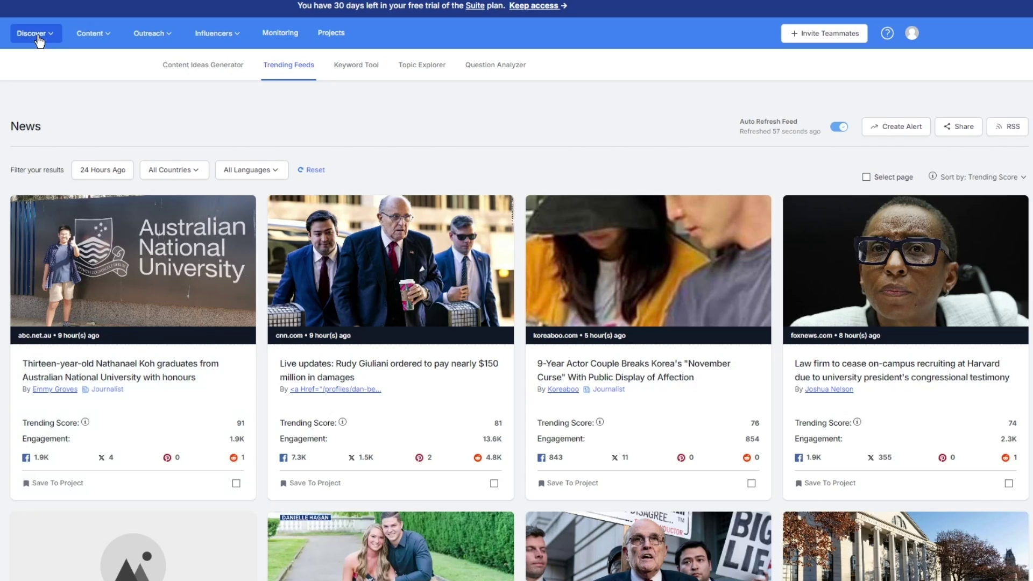
Switch to the Content Ideas Generator through the Content tools menu.
click(93, 37)
mouse_move(33, 38)
click(187, 70)
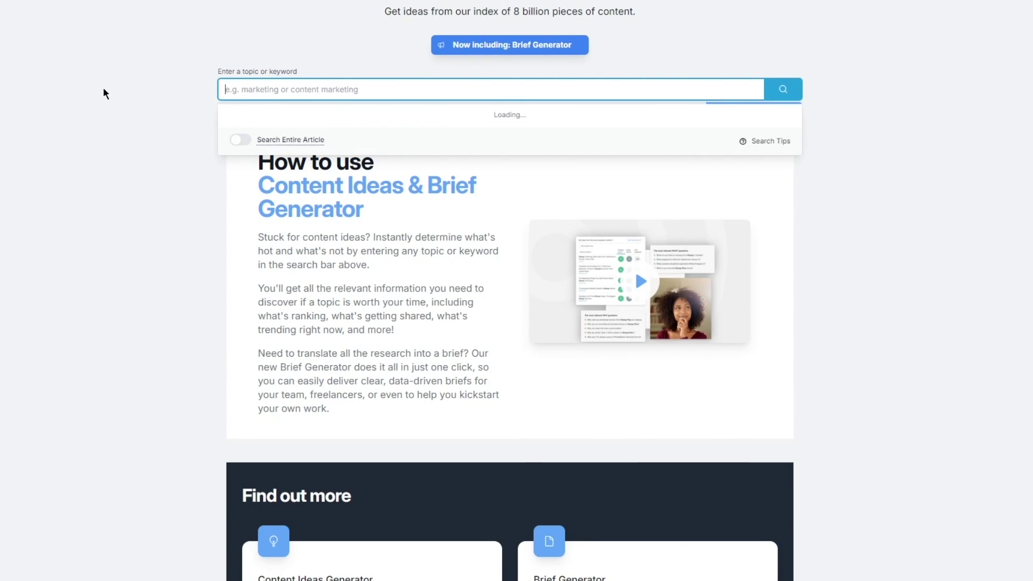
scroll(102, 88, up, 2)
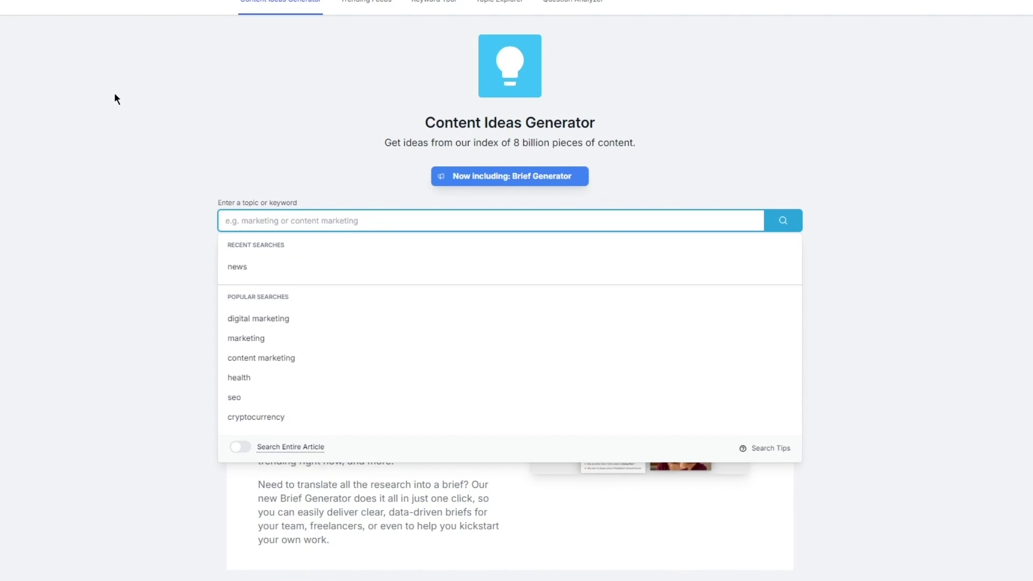
click(258, 398)
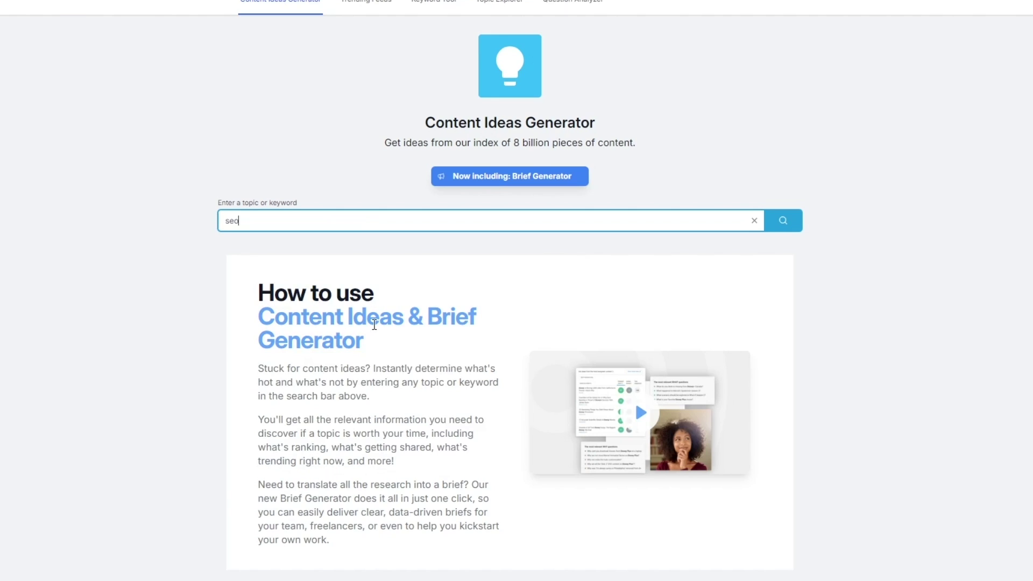
click(779, 220)
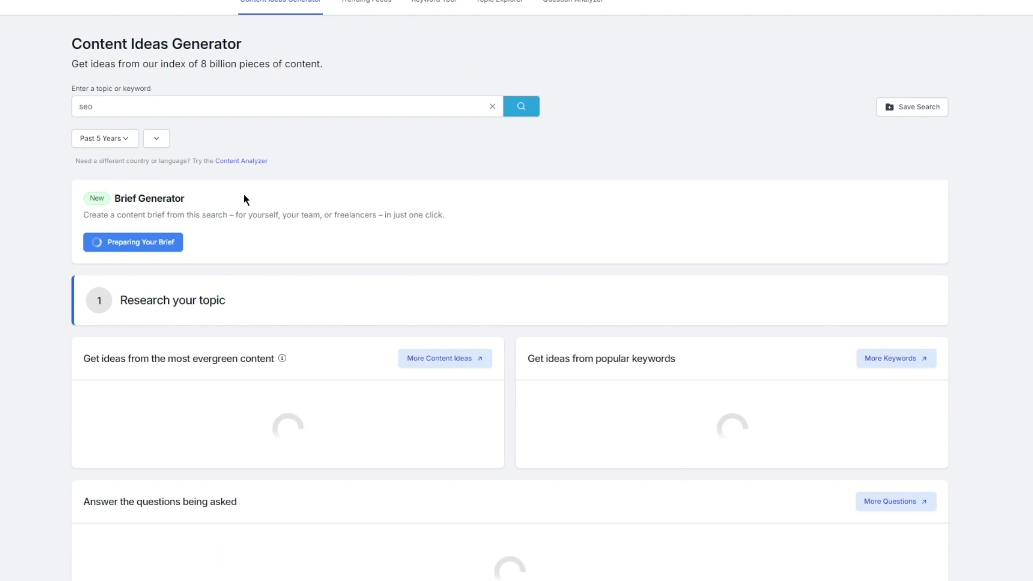
scroll(243, 199, down, 1)
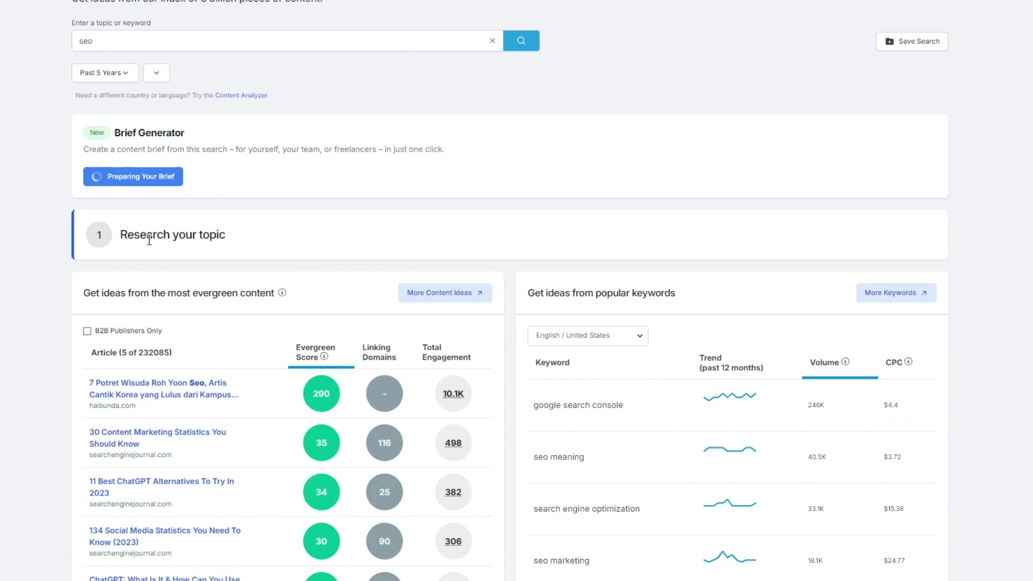
scroll(35, 219, up, 2)
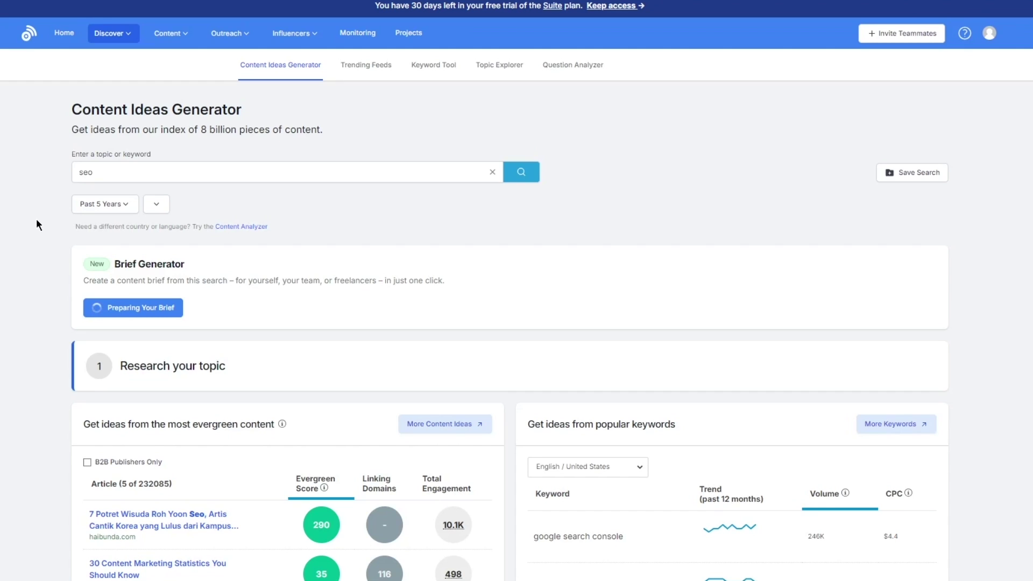
scroll(36, 218, down, 4)
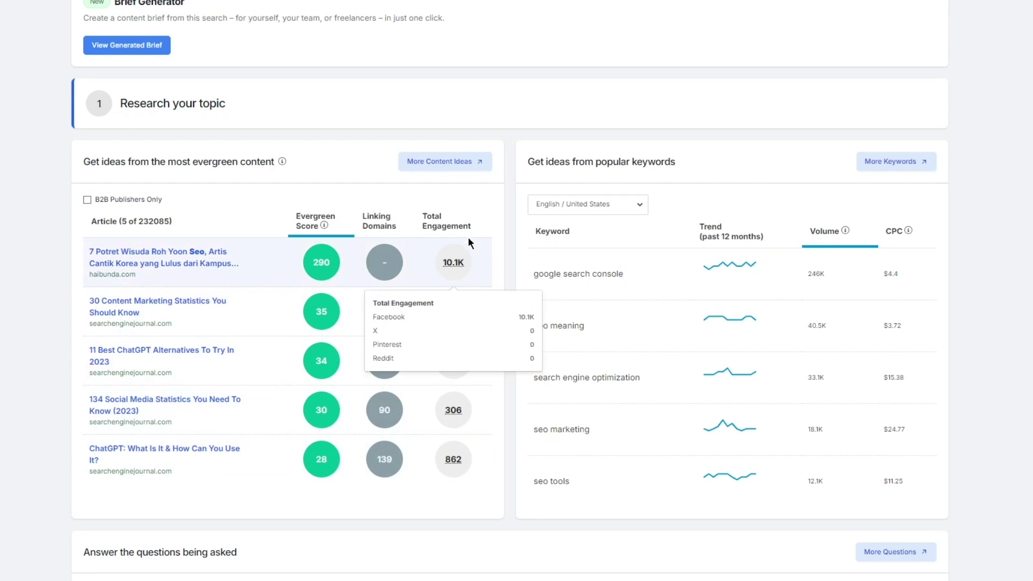
drag(554, 231, 636, 224)
click(636, 229)
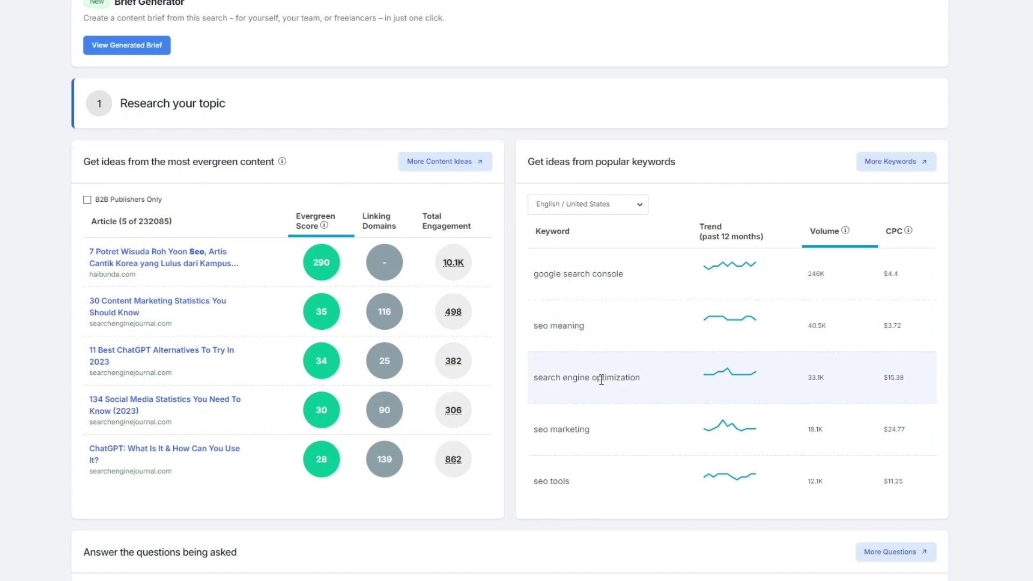
drag(547, 456, 592, 486)
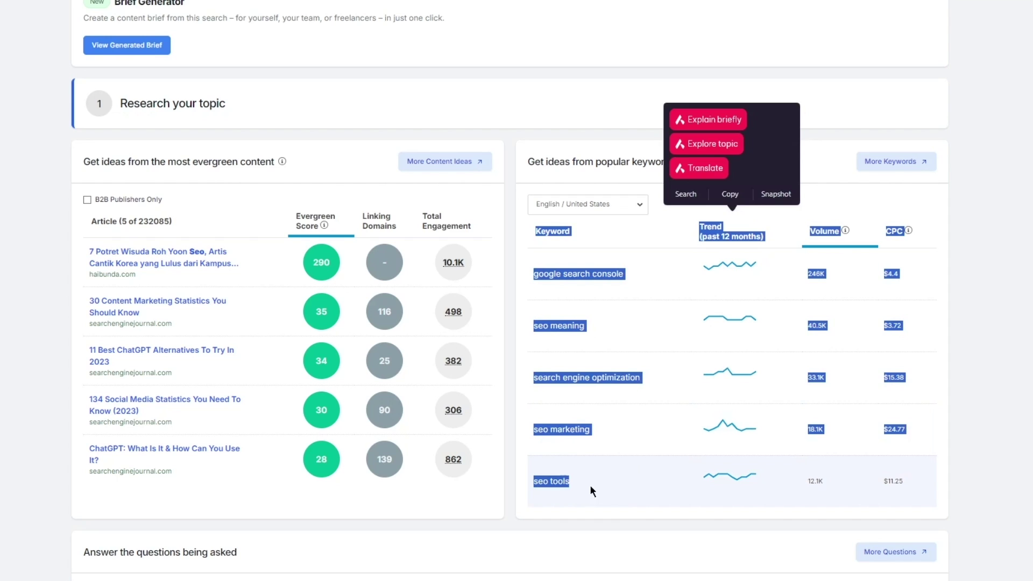
click(978, 365)
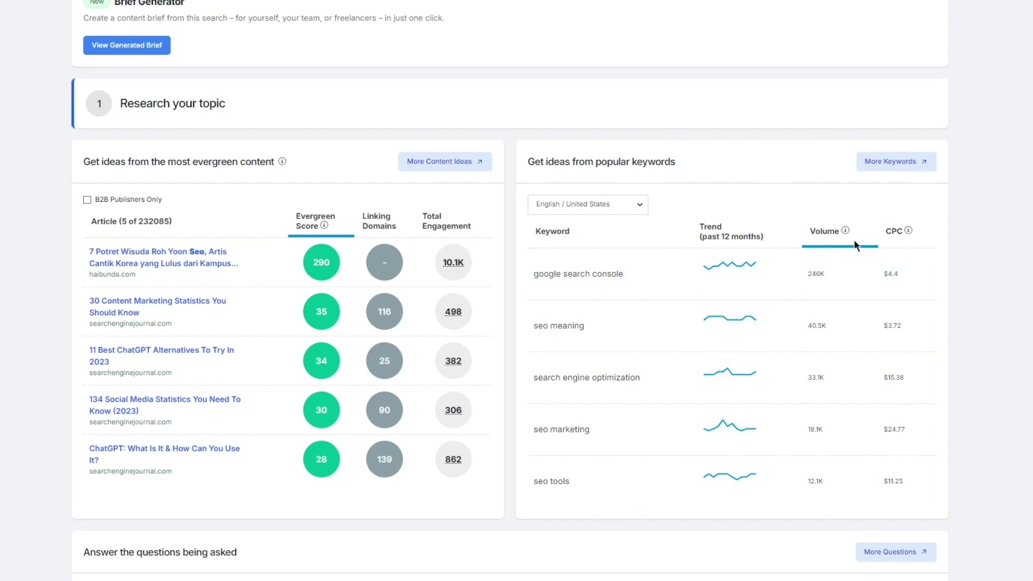
scroll(937, 269, down, 7)
scroll(937, 267, down, 4)
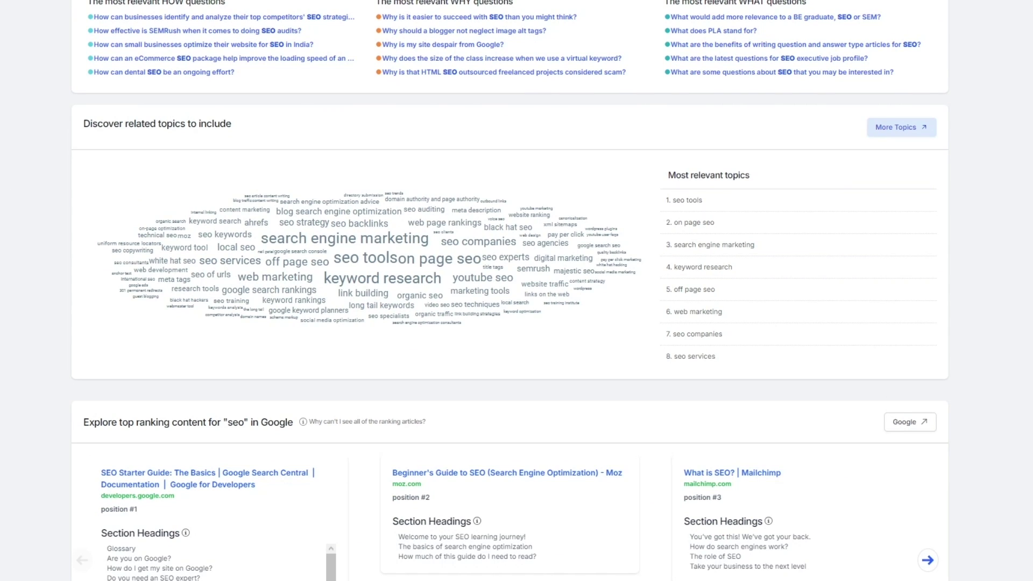
scroll(782, 309, up, 18)
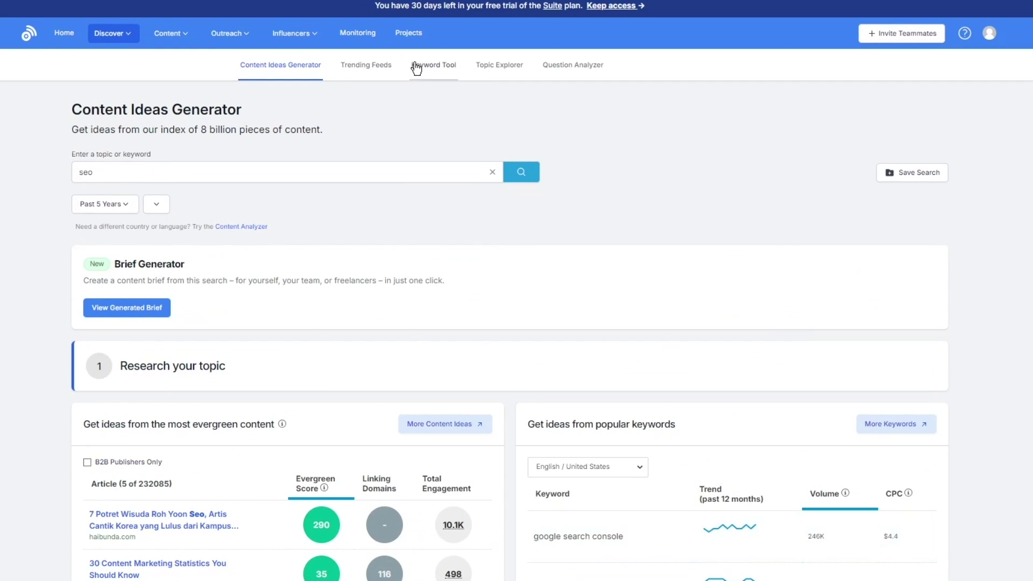
Search the Keyword Tool for 'seo' and review its 110K volume, $10.96 CPC and 57 keywords.
click(416, 68)
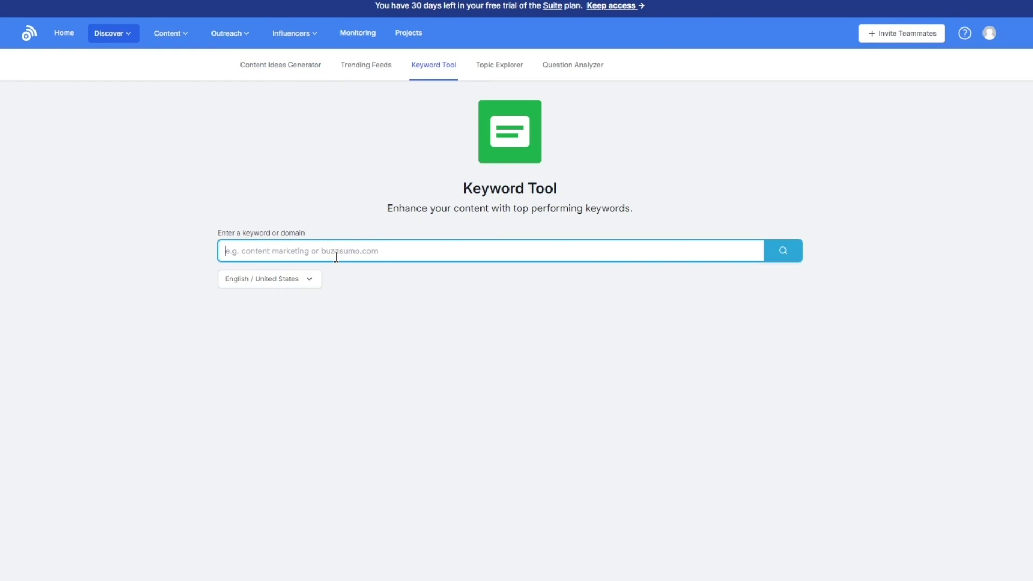
click(336, 257)
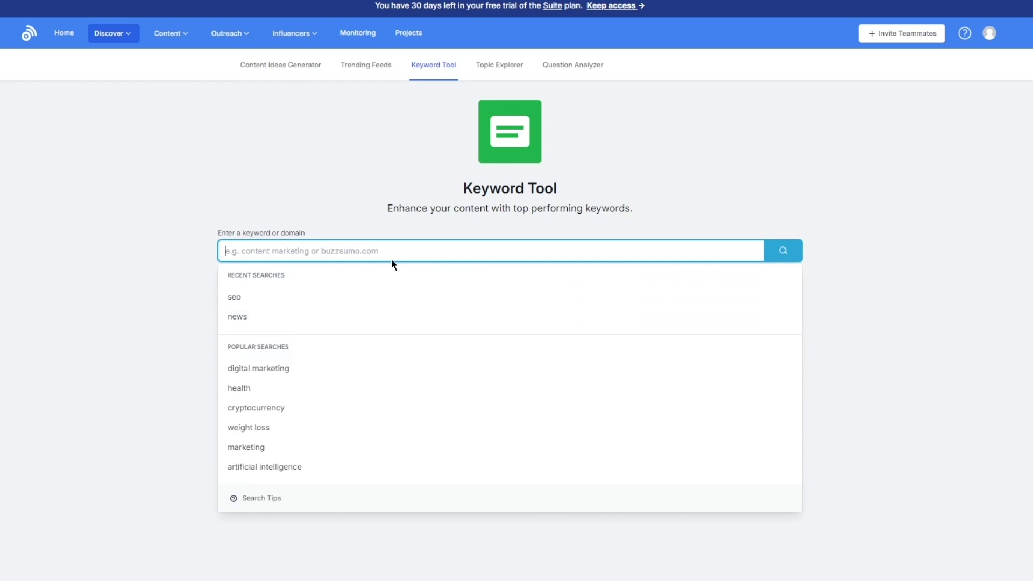
click(277, 296)
click(799, 245)
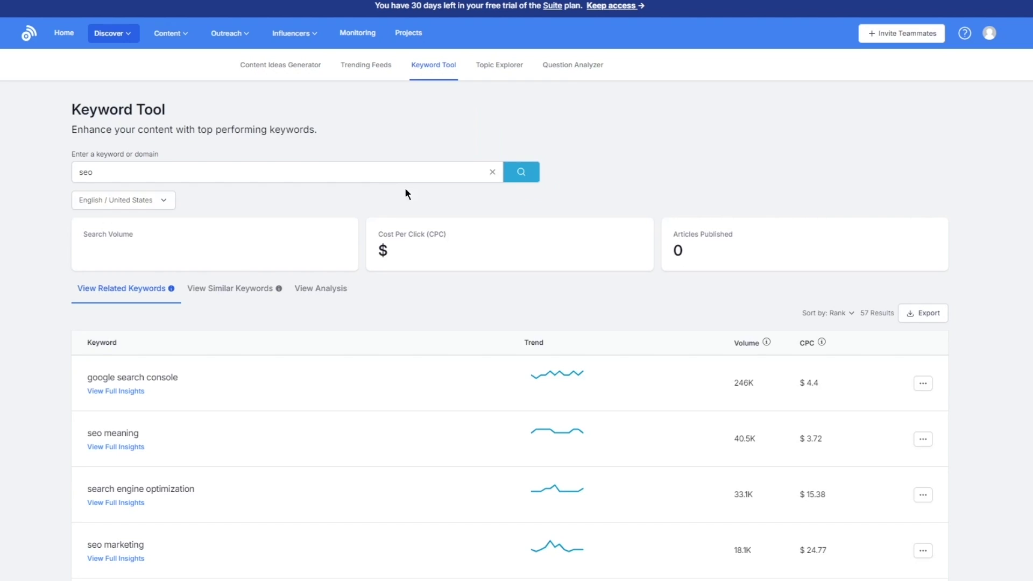
scroll(379, 189, down, 3)
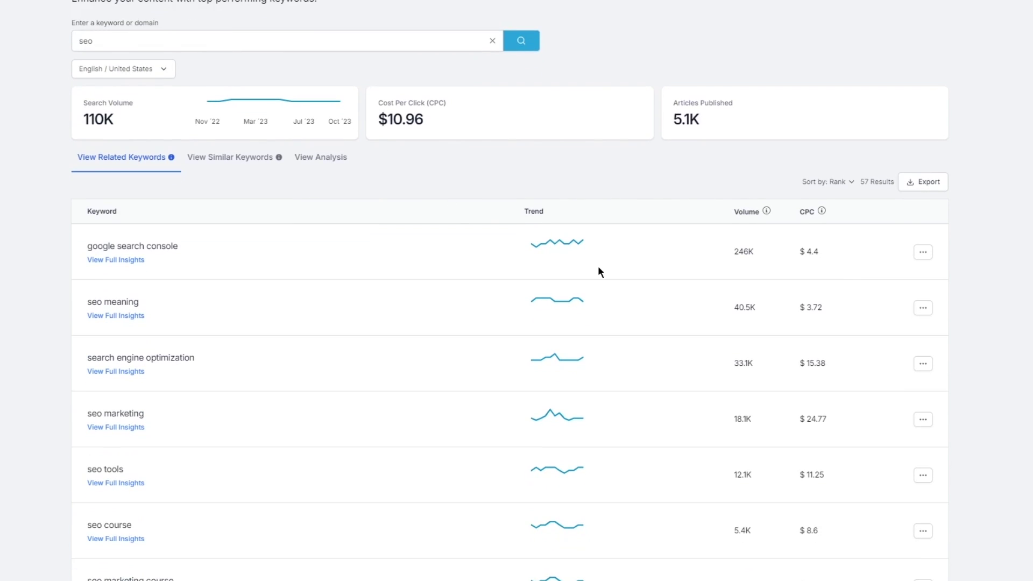
scroll(27, 243, down, 4)
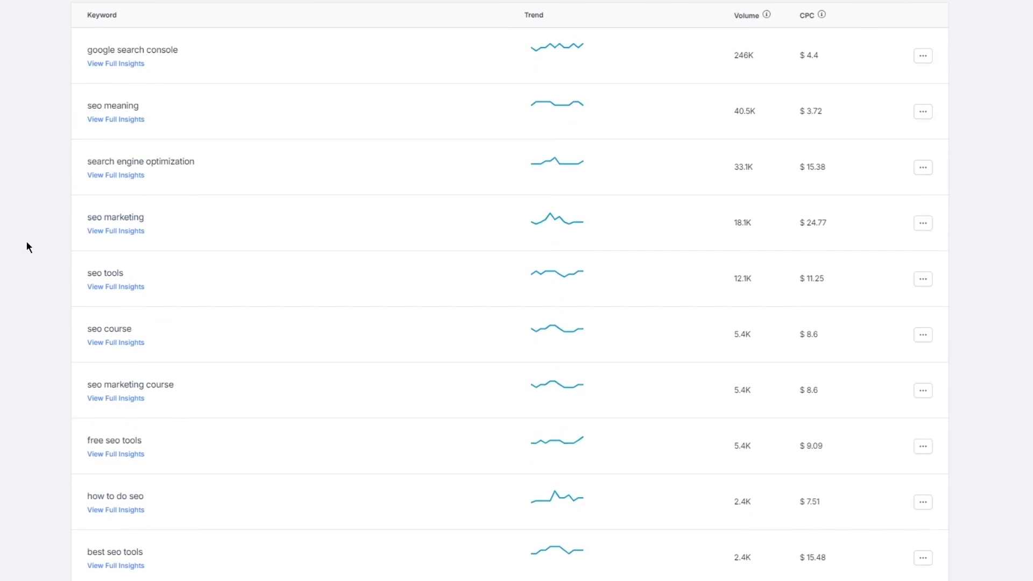
scroll(33, 242, up, 7)
scroll(210, 278, down, 4)
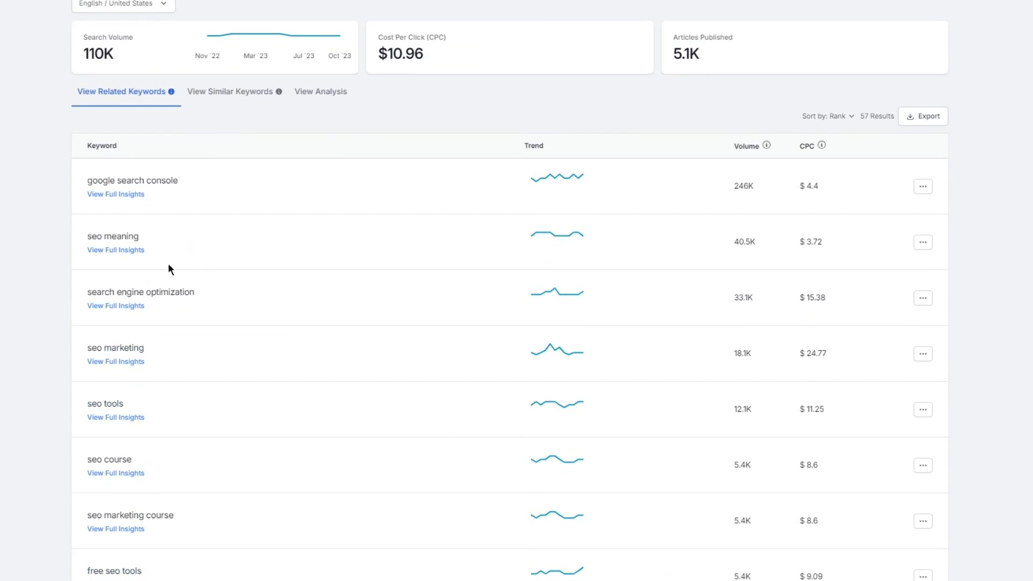
scroll(332, 135, up, 4)
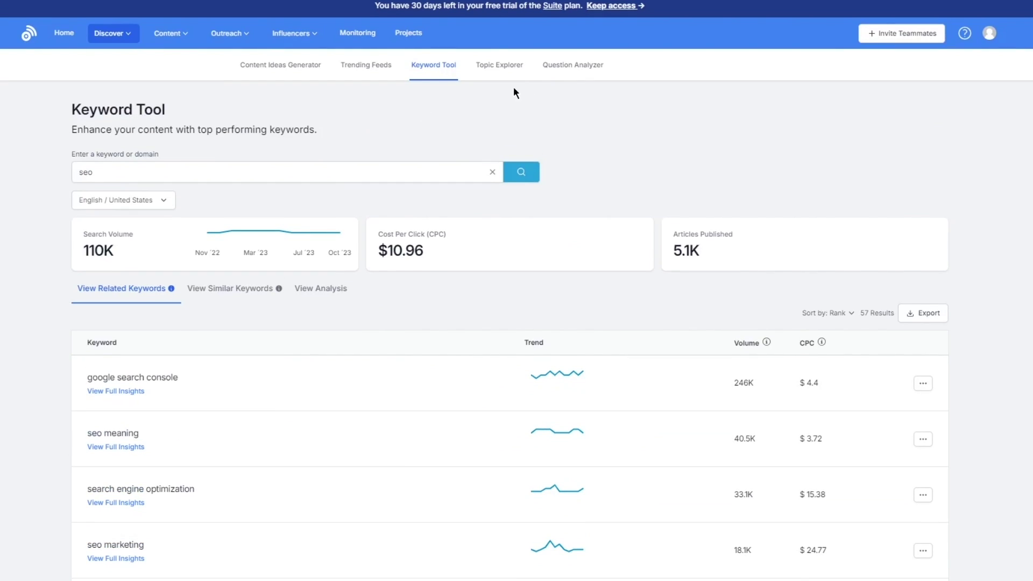
Run a Topic Explorer search for the recent term 'seo'.
click(519, 65)
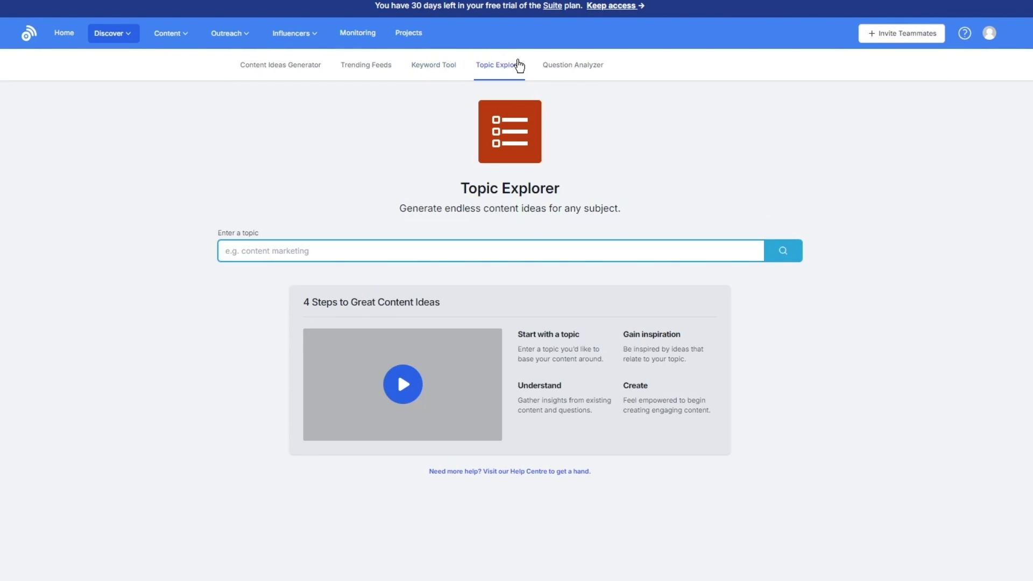
click(434, 249)
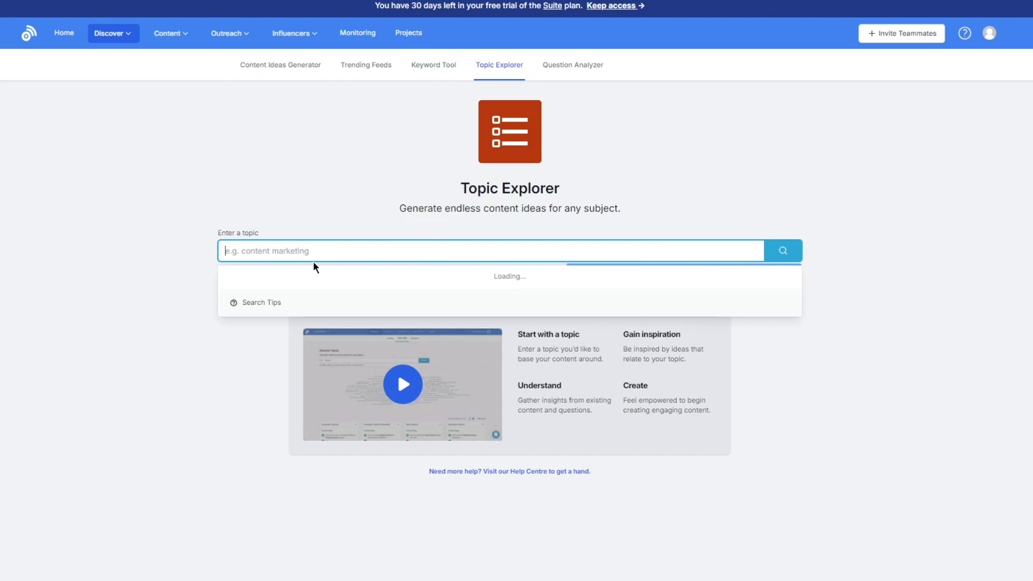
click(237, 296)
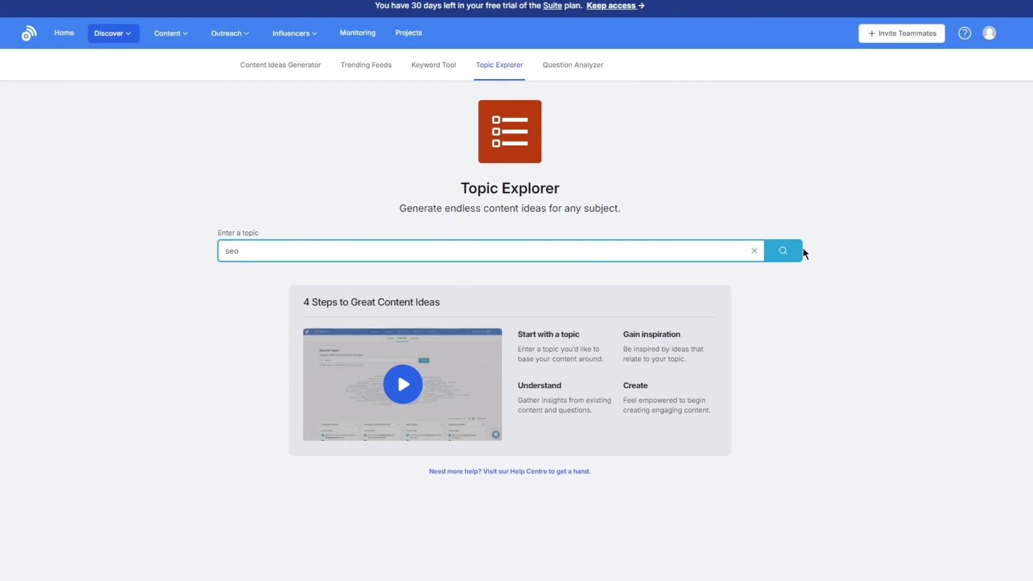
click(784, 251)
Re-select 'seo' after the reset, browse the 119 topic cards, and switch to Question Analyzer.
click(457, 253)
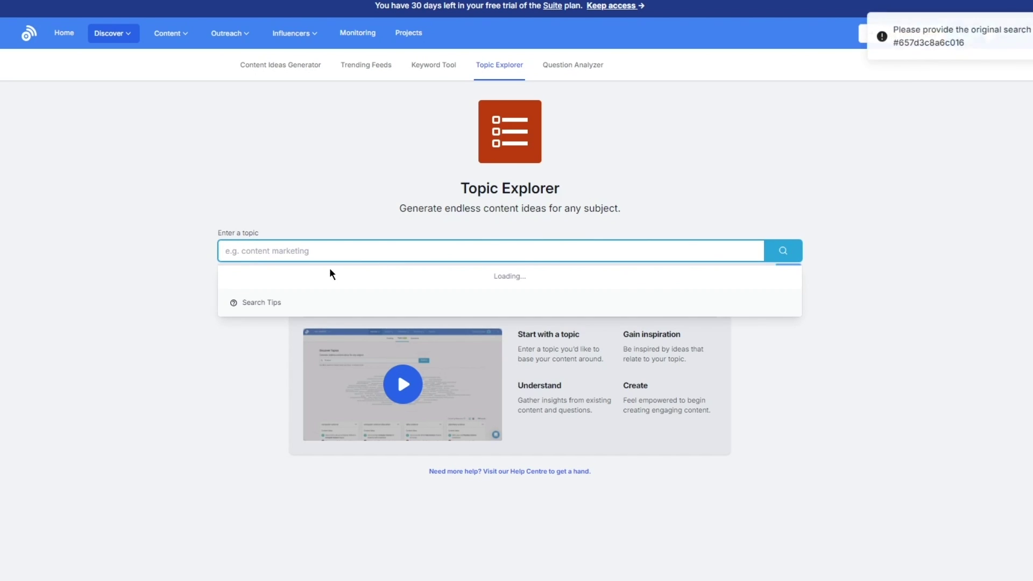
click(286, 297)
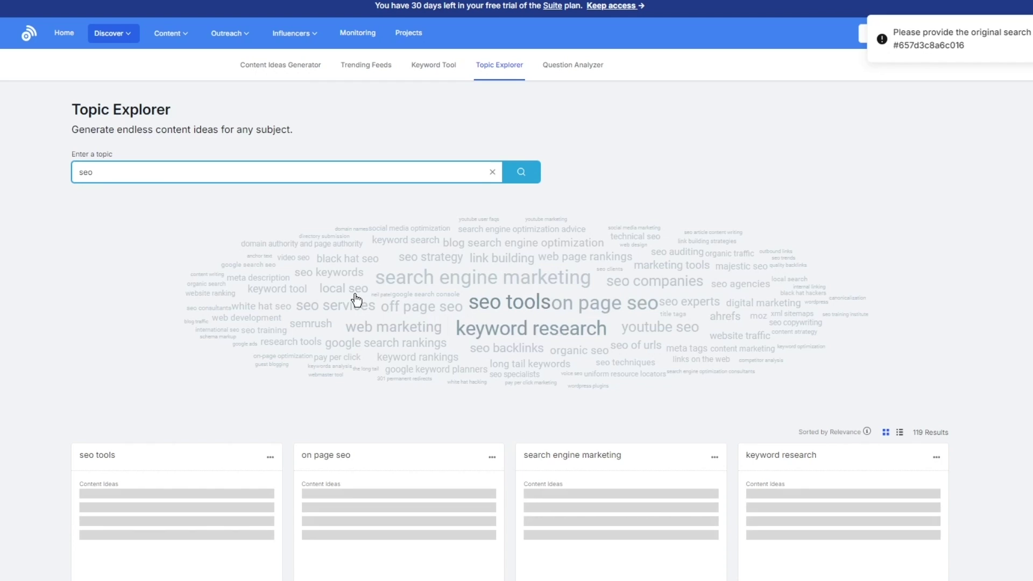
scroll(857, 357, down, 5)
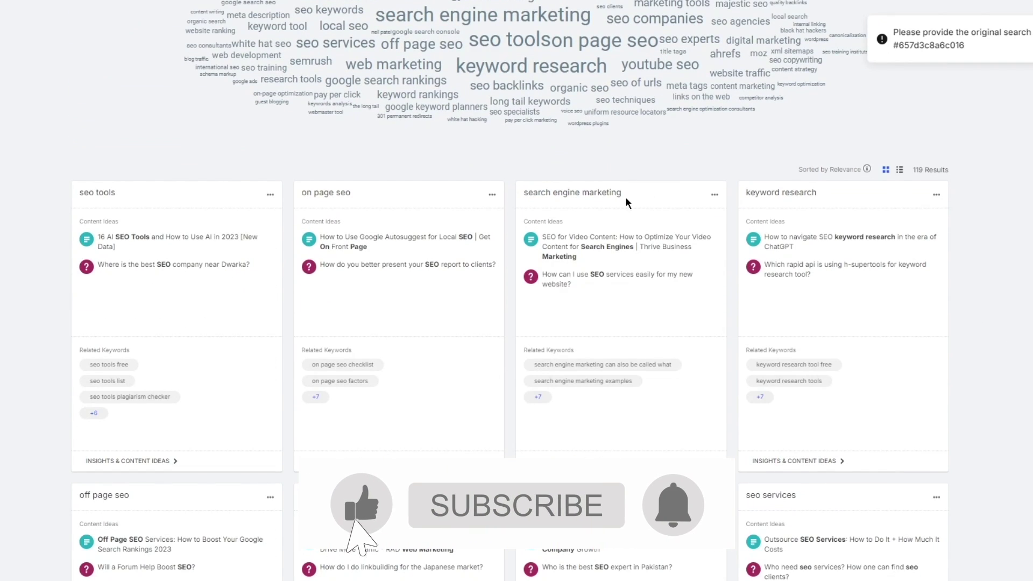
scroll(806, 158, up, 5)
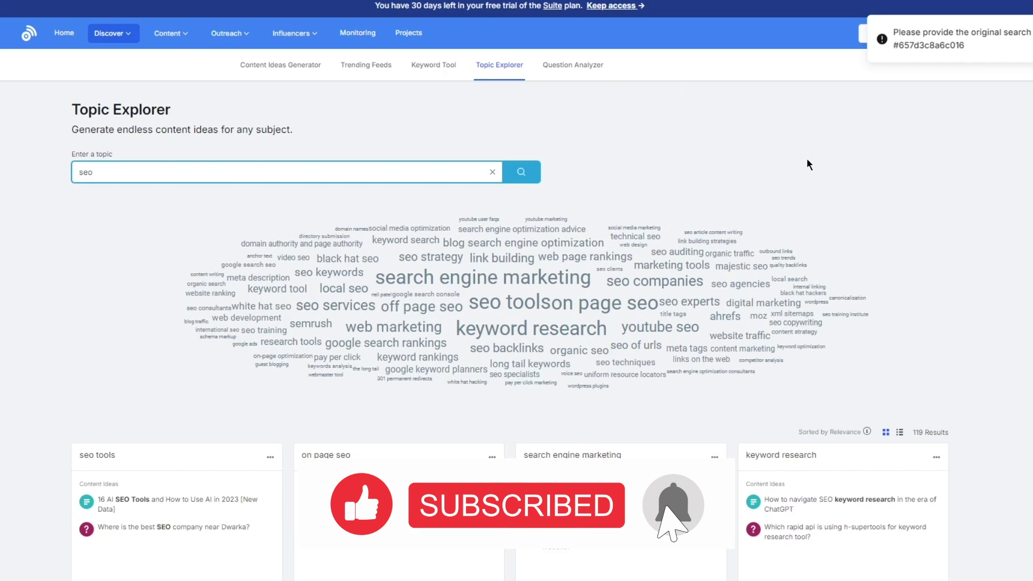
click(572, 67)
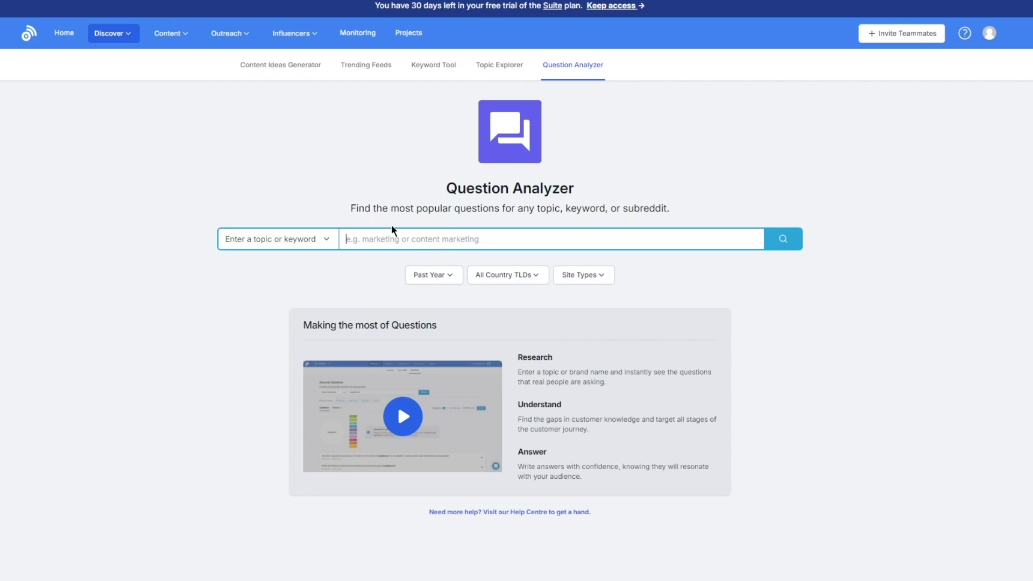
Search the Question Analyzer for 'seo' and scroll through the 10,000+ question results.
click(388, 246)
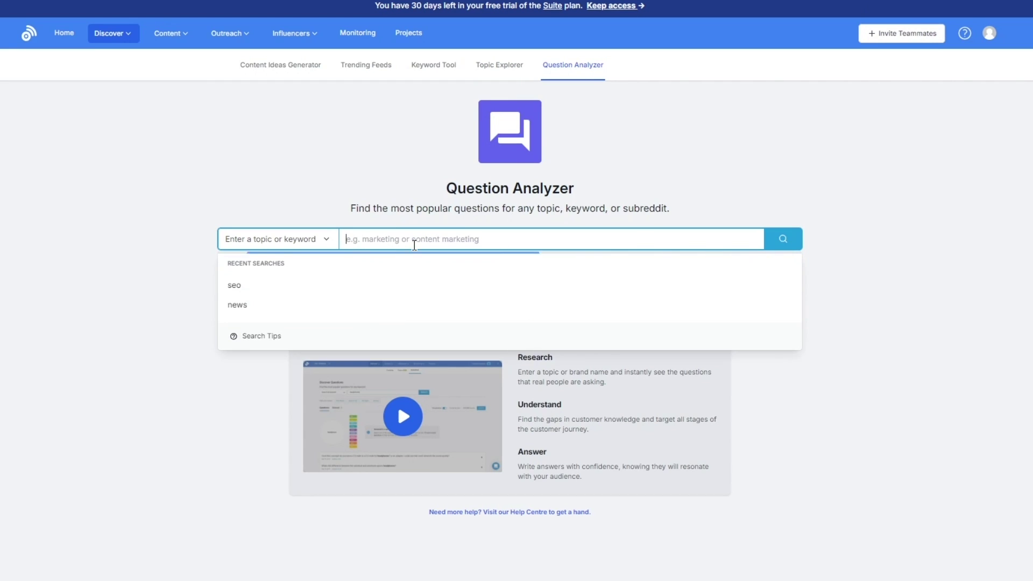
click(272, 287)
key(Return)
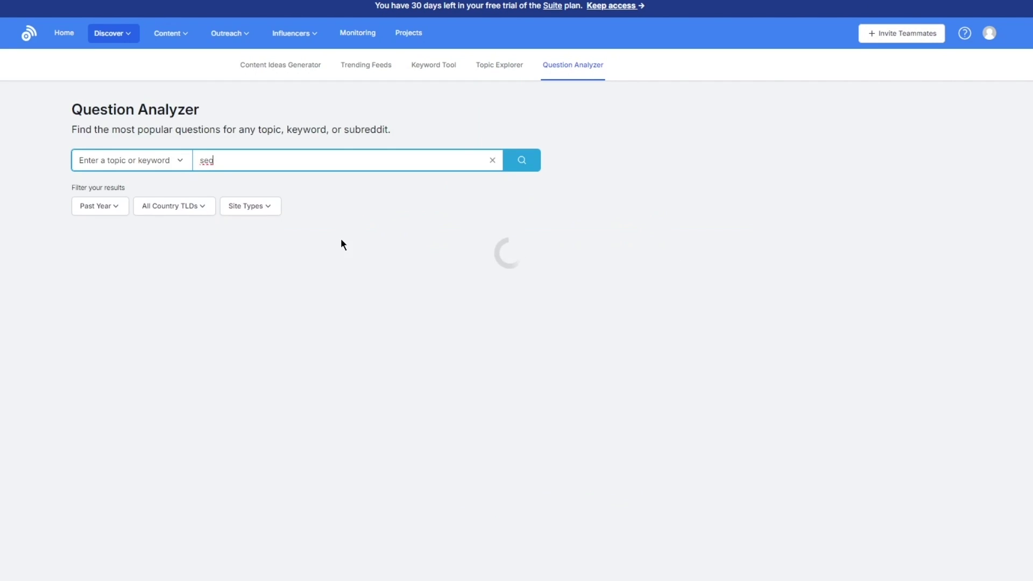
scroll(359, 278, down, 4)
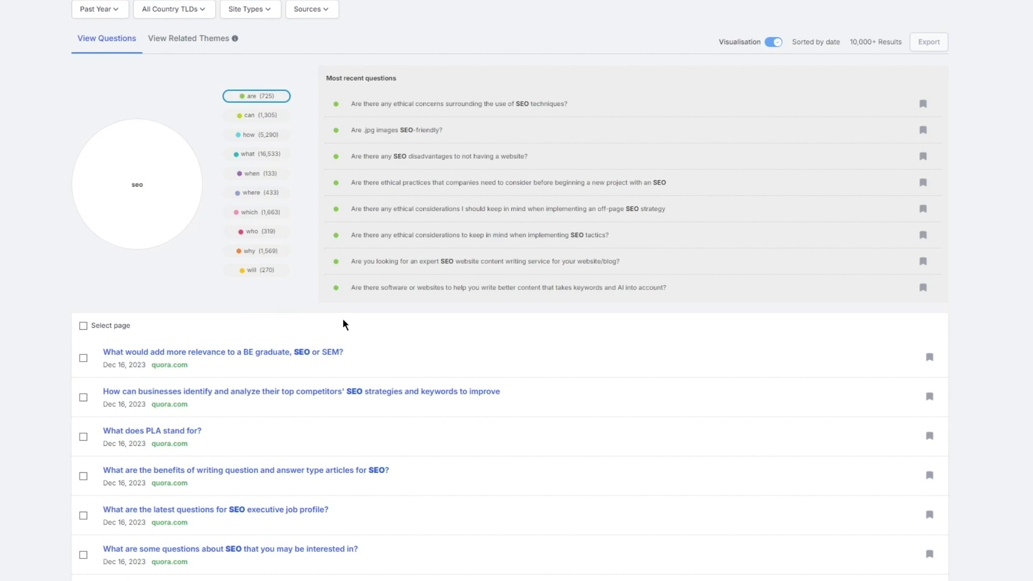
scroll(224, 242, up, 4)
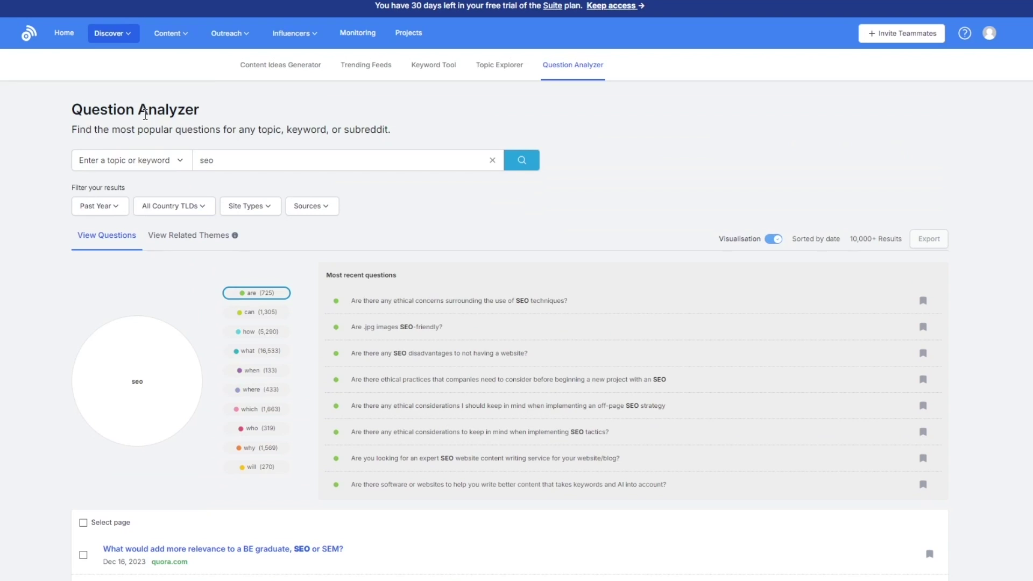
click(166, 40)
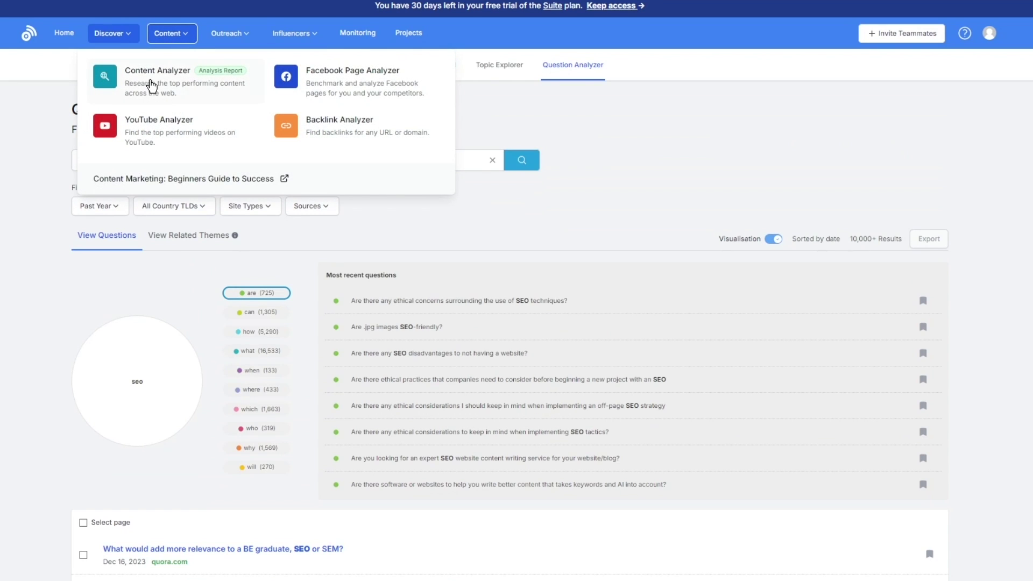
Search the Content Analyzer for nike.com (typing 'nik') and browse its 41,684 article results.
click(150, 85)
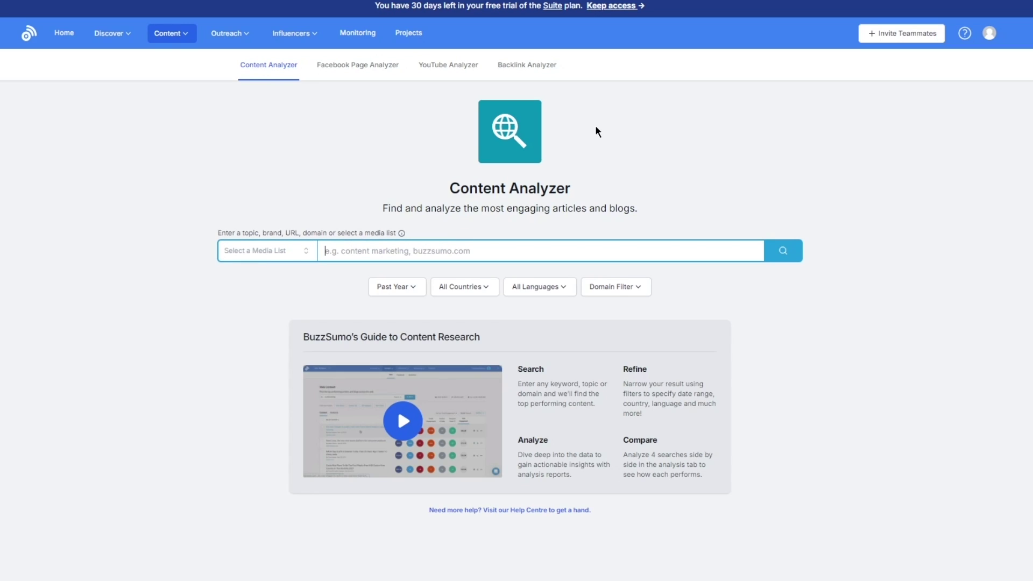
click(368, 252)
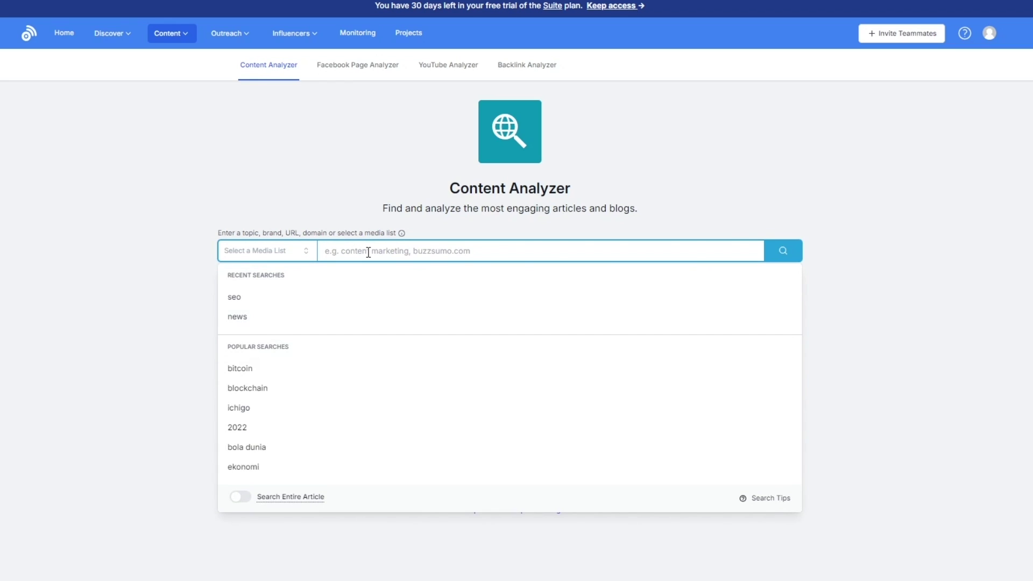
text(nik)
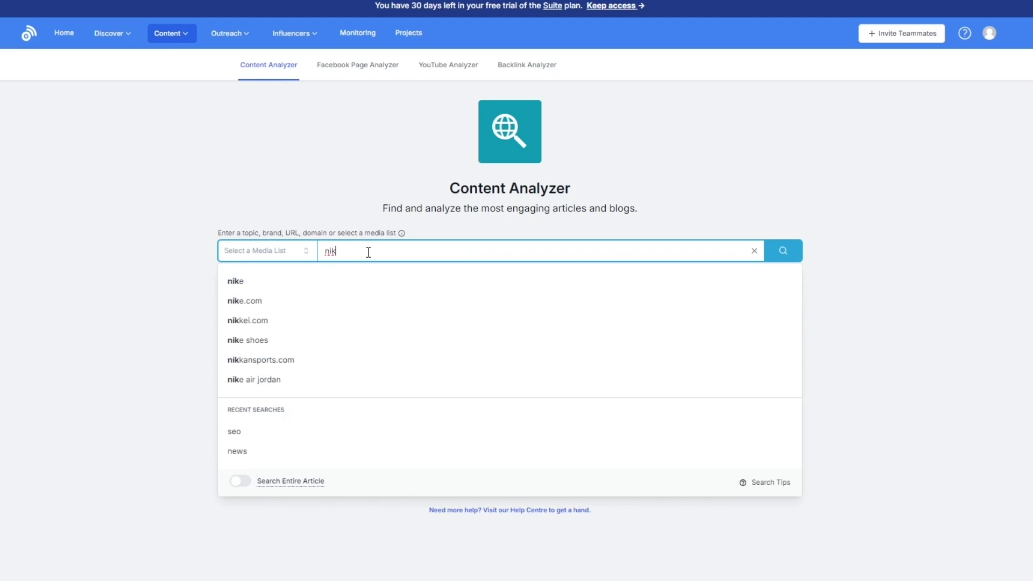
click(286, 302)
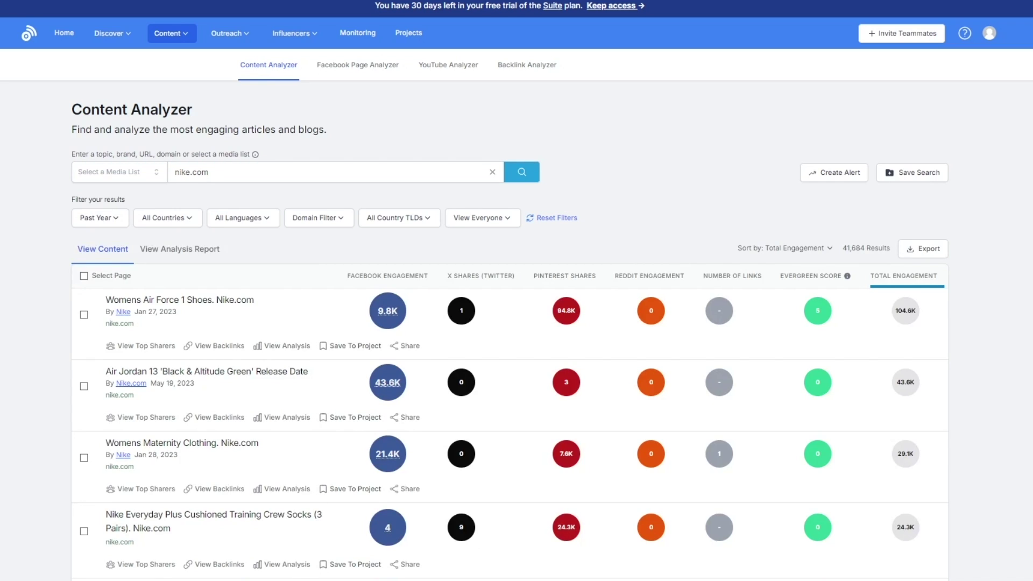
scroll(263, 267, down, 3)
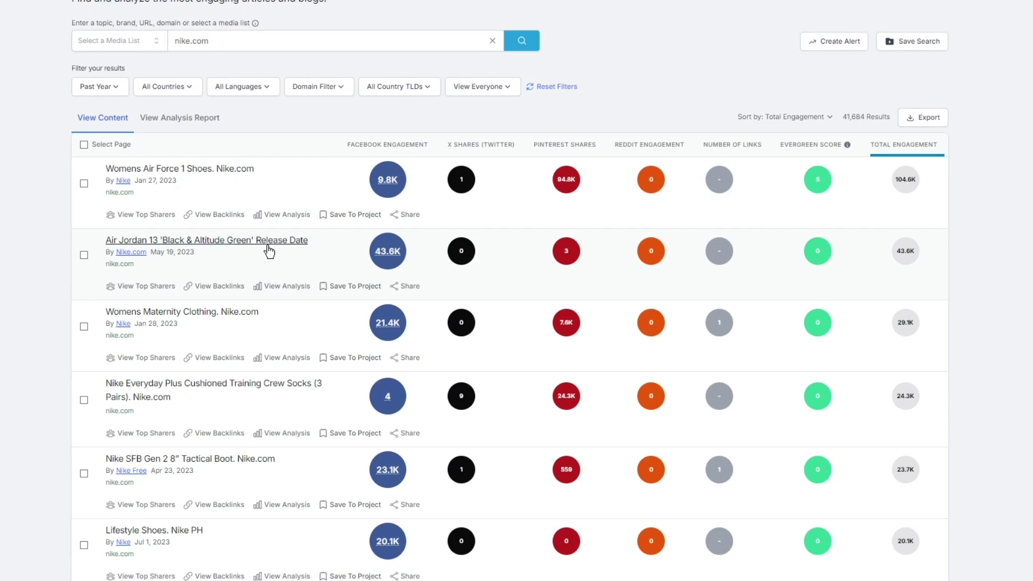
mouse_move(392, 198)
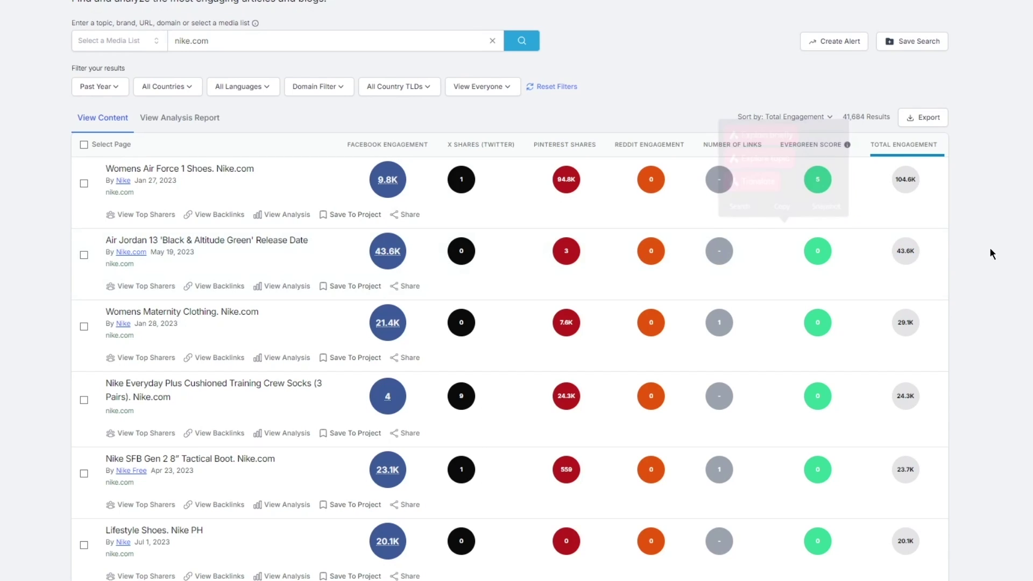
triple_click(889, 250)
click(1004, 253)
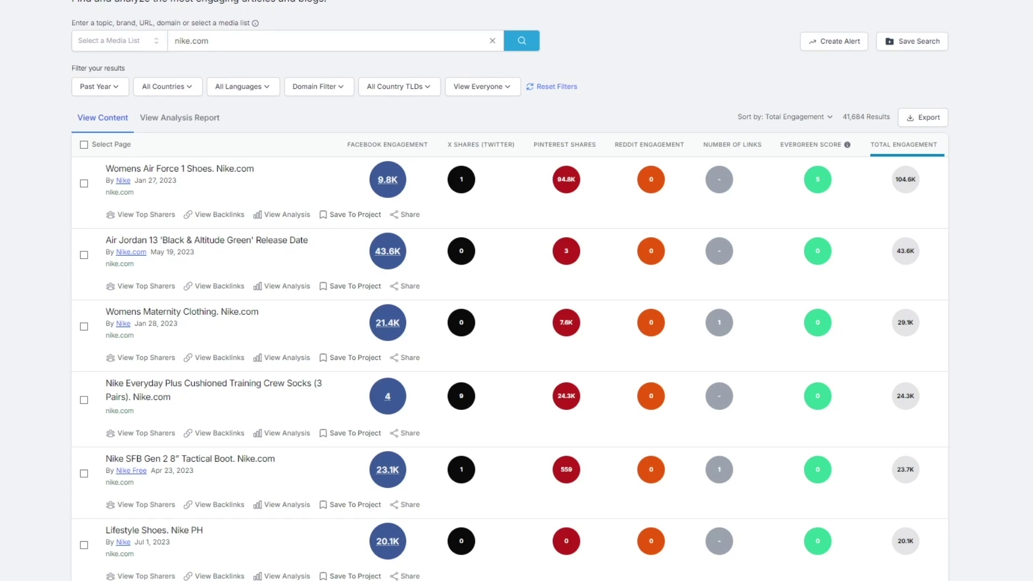
scroll(300, 267, down, 5)
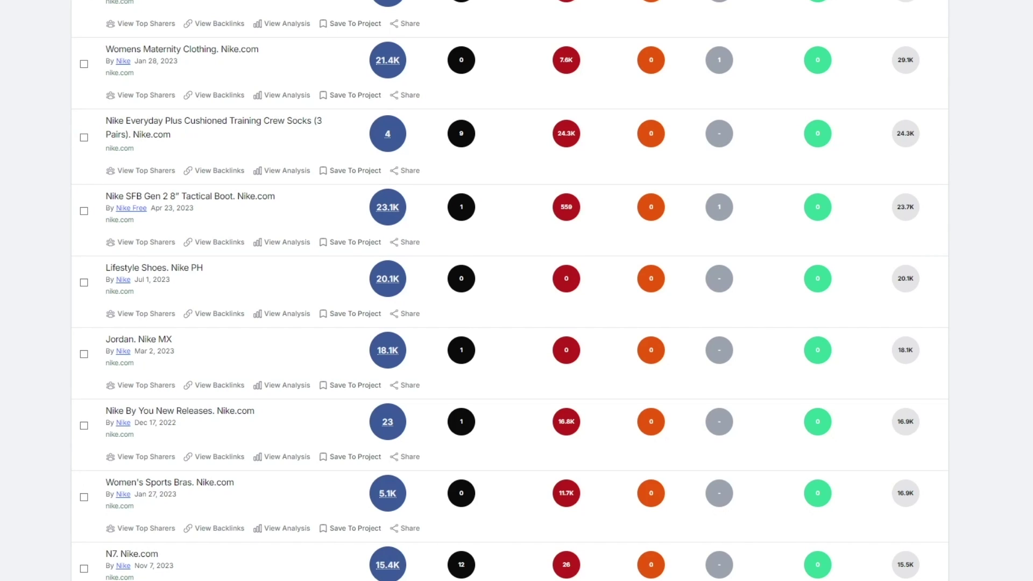
scroll(445, 53, up, 7)
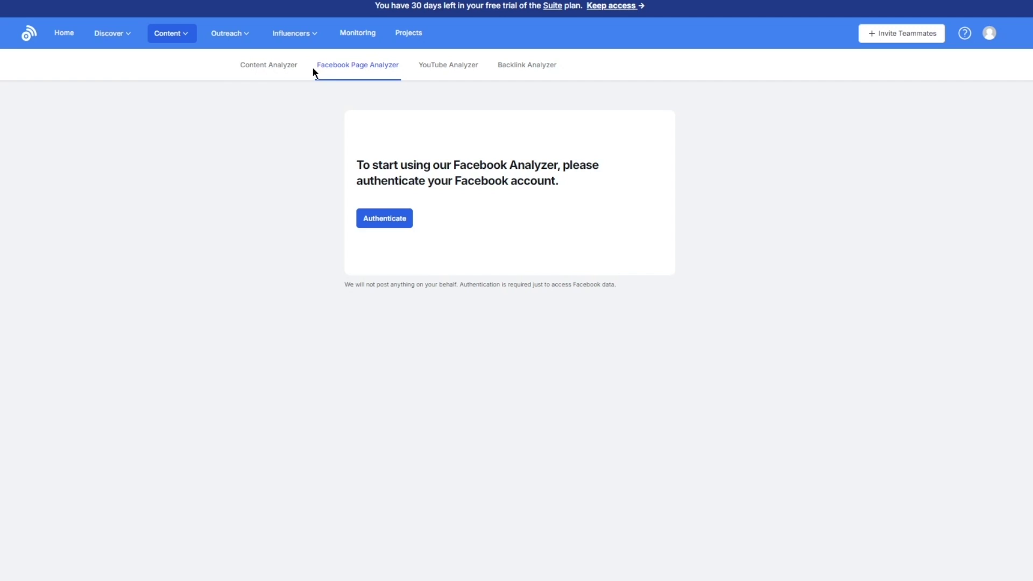
Try Facebook authentication, then visit the YouTube Analyzer and Backlink Analyzer pages.
click(393, 220)
click(459, 69)
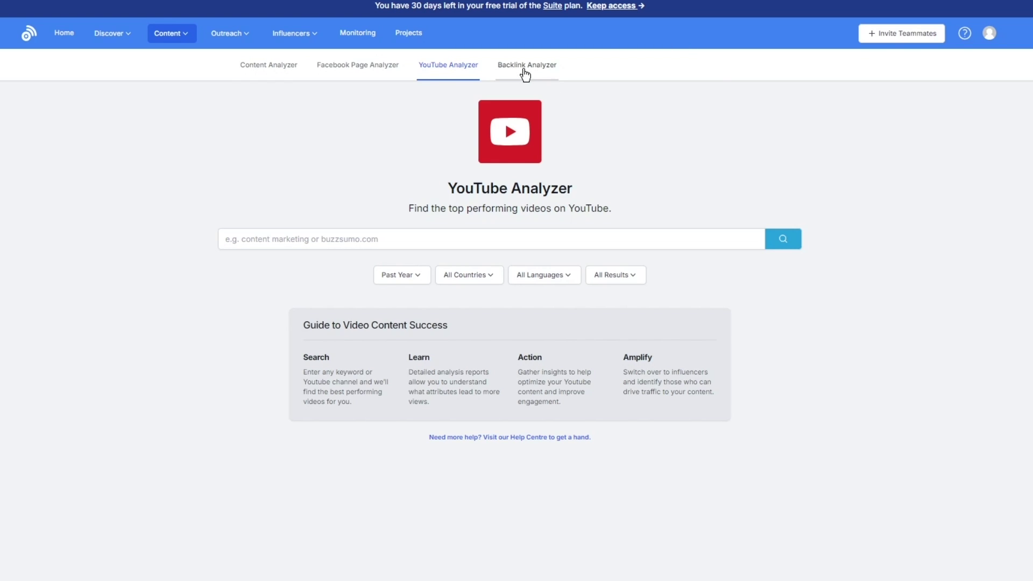
click(523, 71)
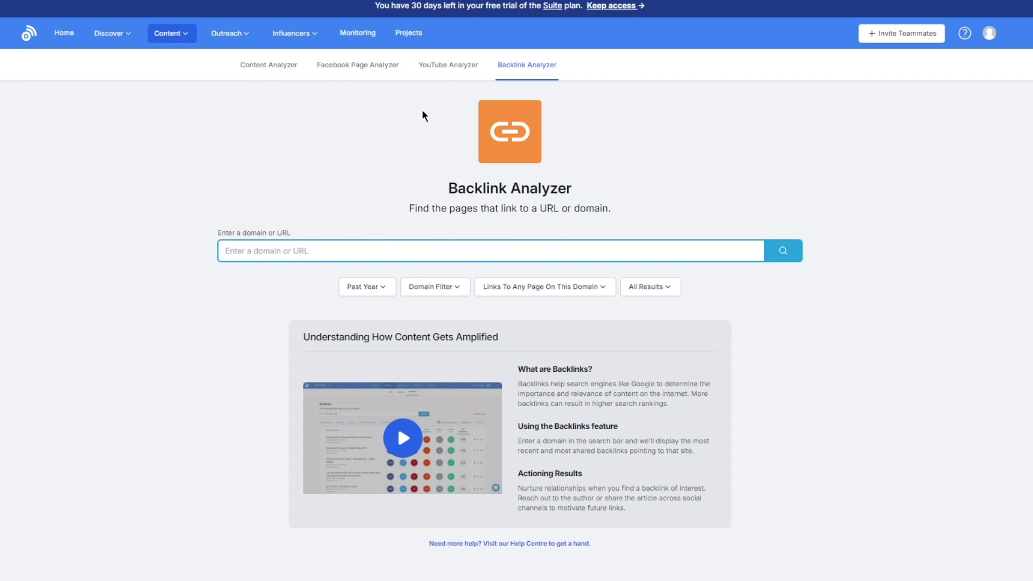
click(228, 41)
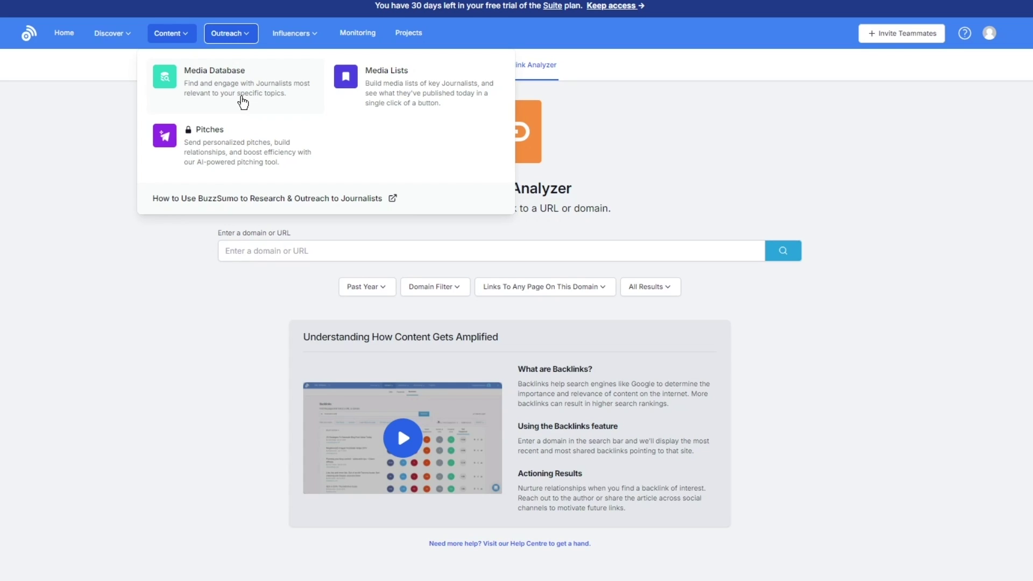
click(298, 38)
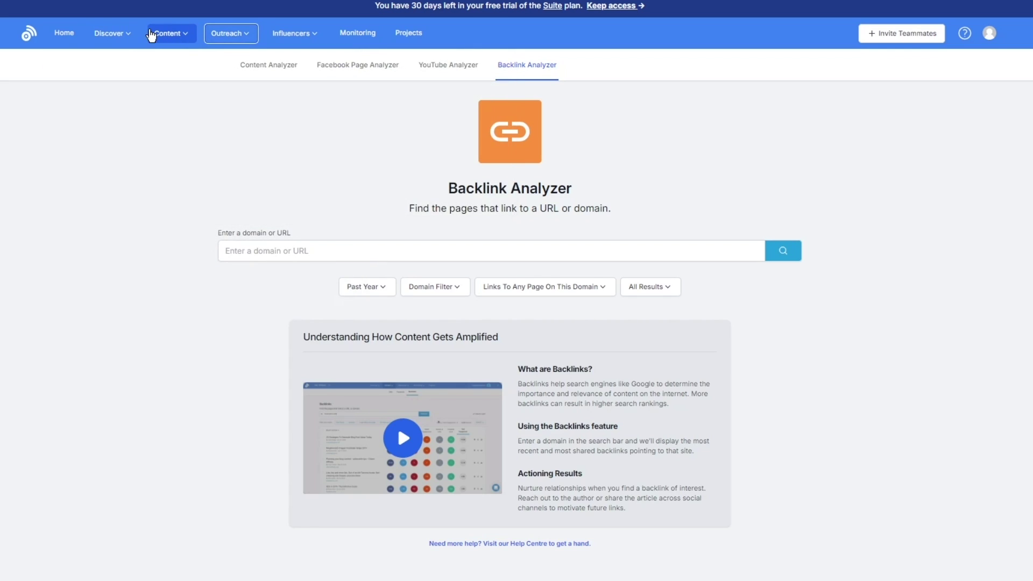
Return to Home and highlight the Research Popular Content, Discover New Ideas and Find Top Influencers card texts.
click(60, 37)
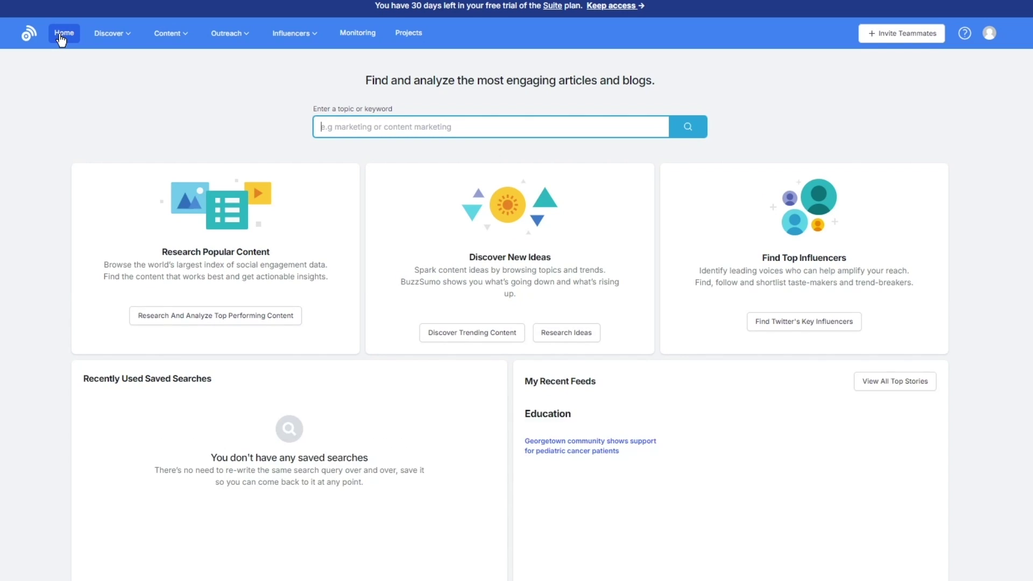
drag(143, 248, 373, 315)
click(25, 254)
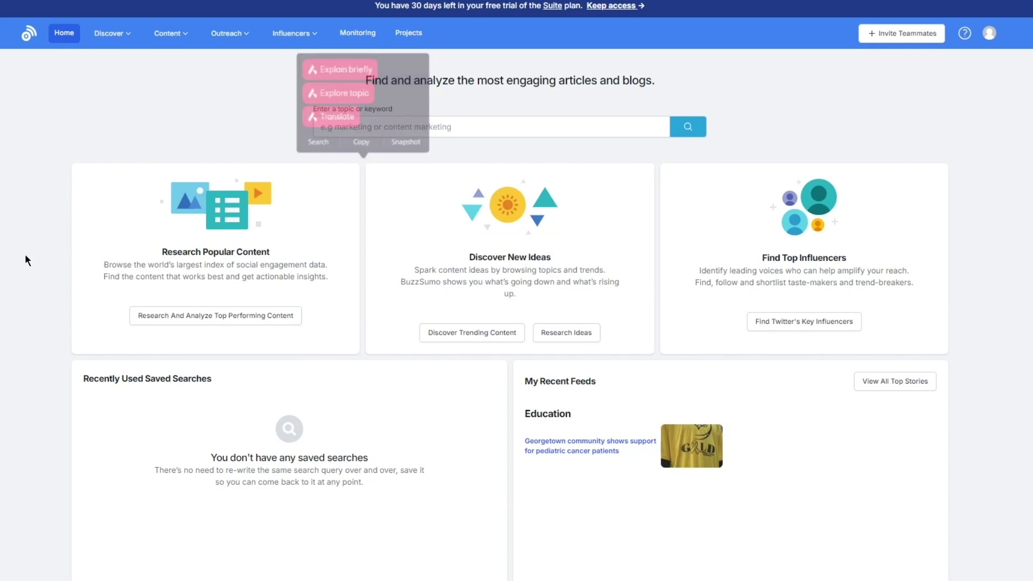
drag(115, 252, 348, 286)
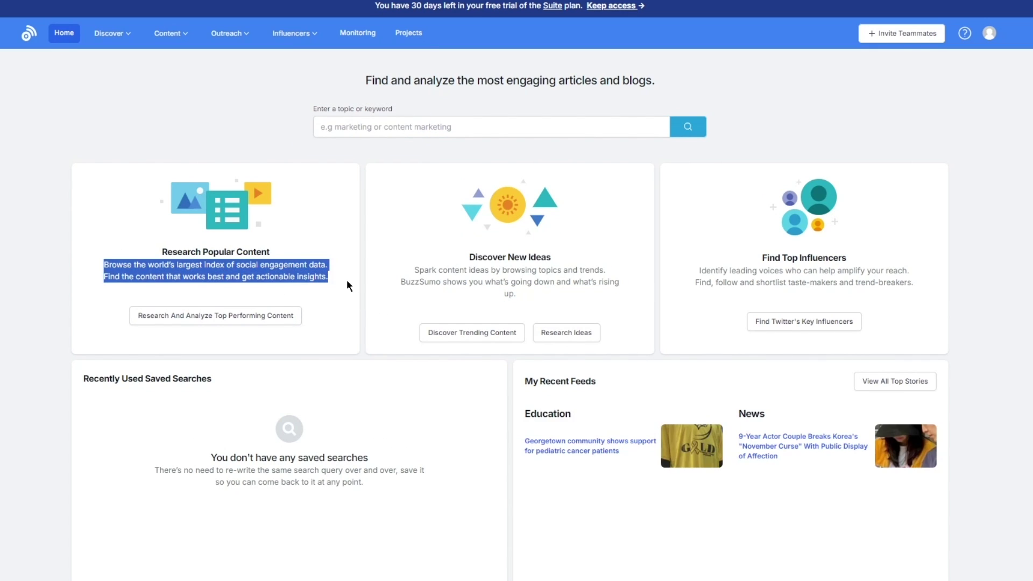
click(108, 259)
drag(107, 259, 347, 295)
click(347, 295)
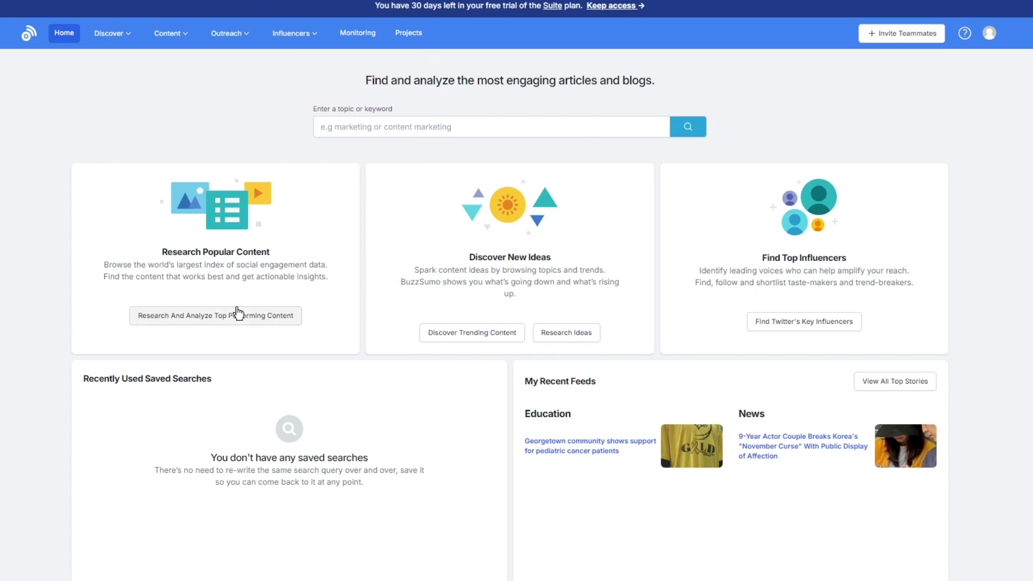
drag(119, 256, 370, 306)
click(376, 272)
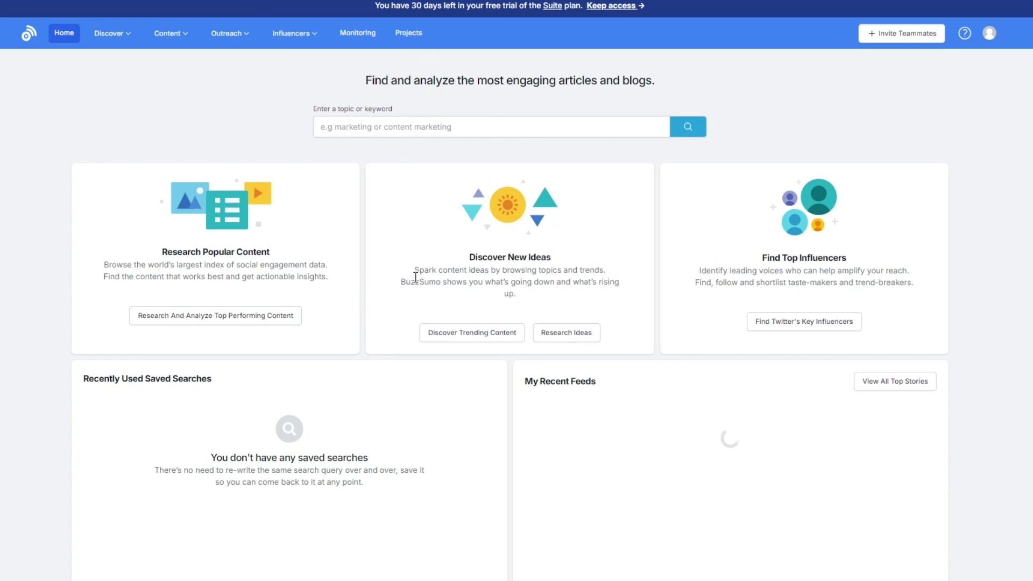
drag(401, 263, 638, 295)
click(409, 267)
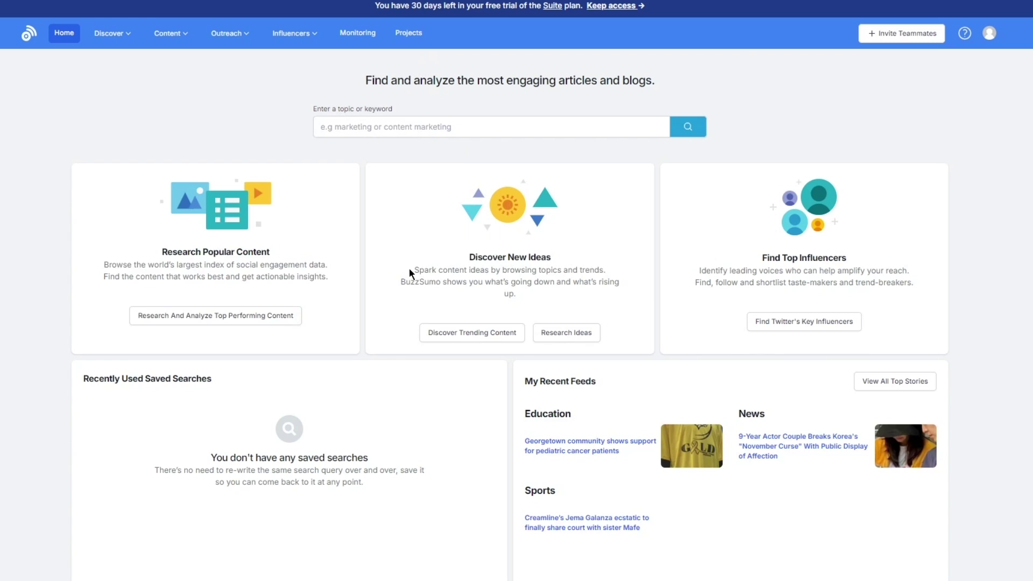
drag(453, 259, 436, 280)
click(436, 280)
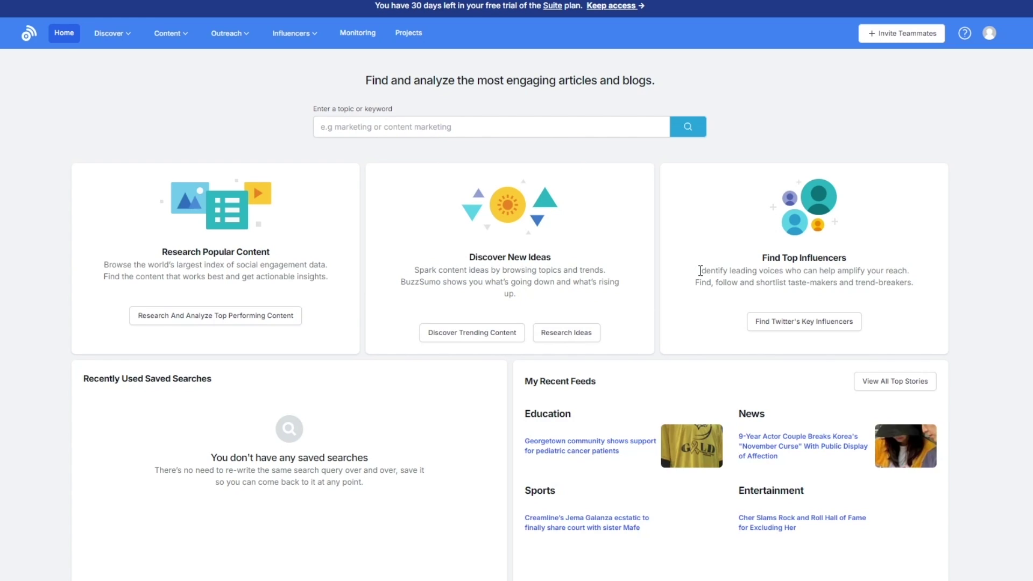
drag(700, 270, 1015, 303)
click(1014, 302)
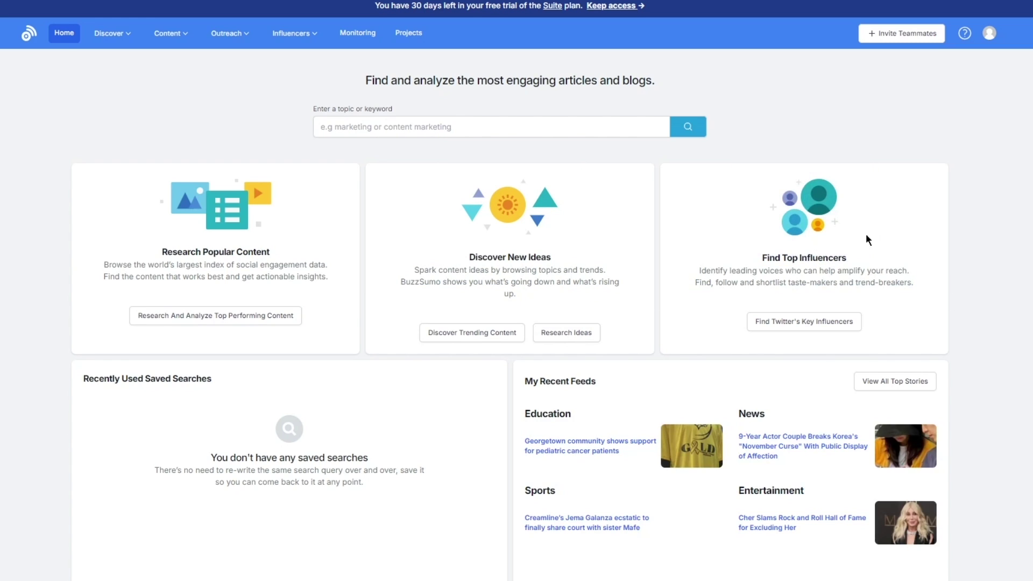
Scroll to the dashboard footer and back, then bring up the Discover tools menu.
scroll(600, 234, down, 7)
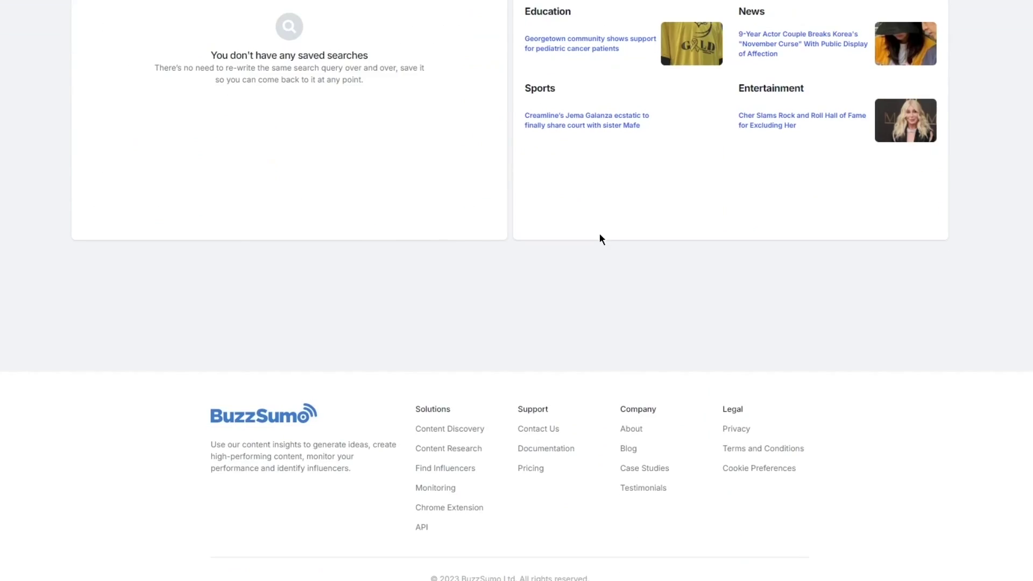
scroll(592, 222, up, 7)
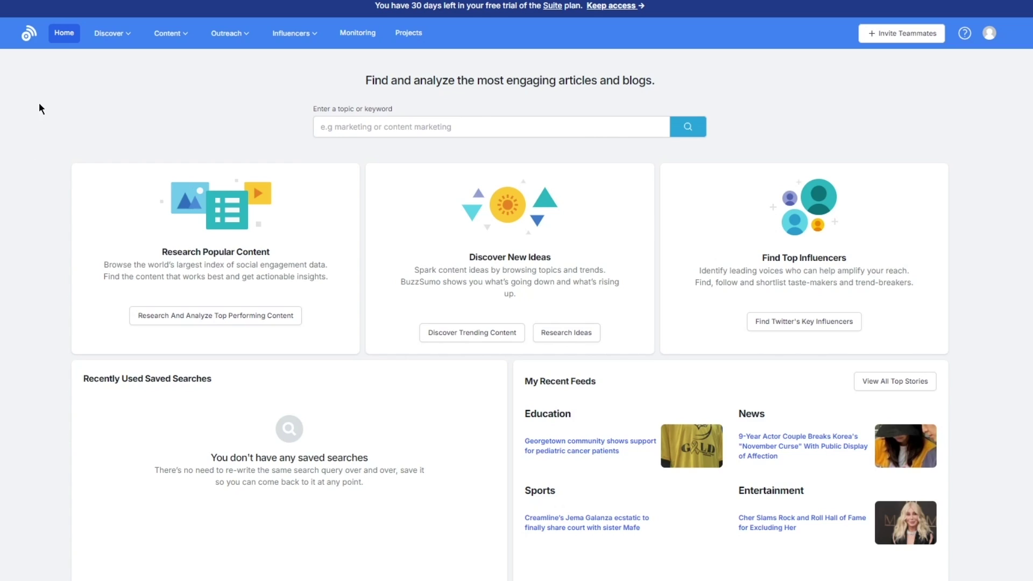
click(107, 38)
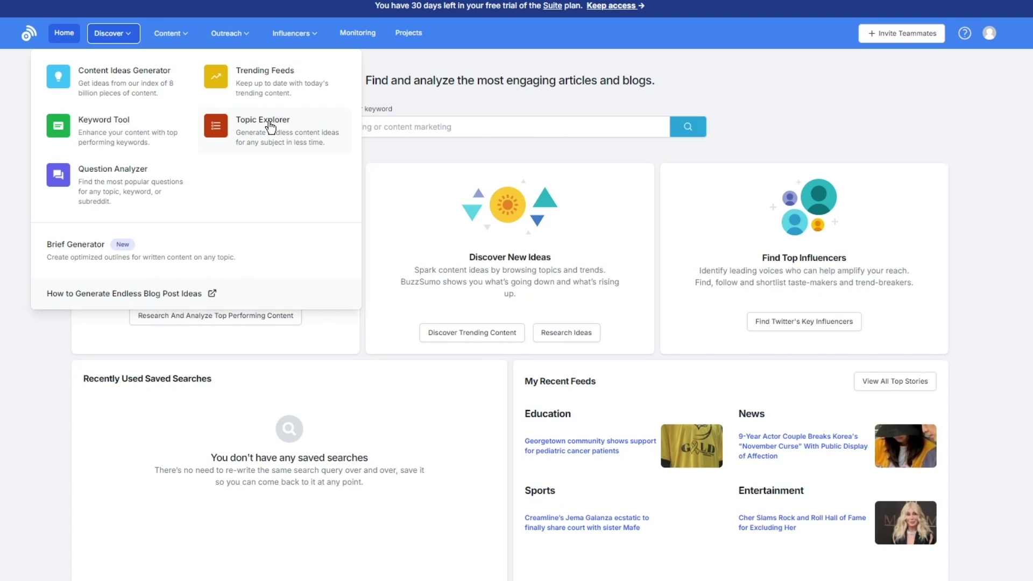
click(128, 201)
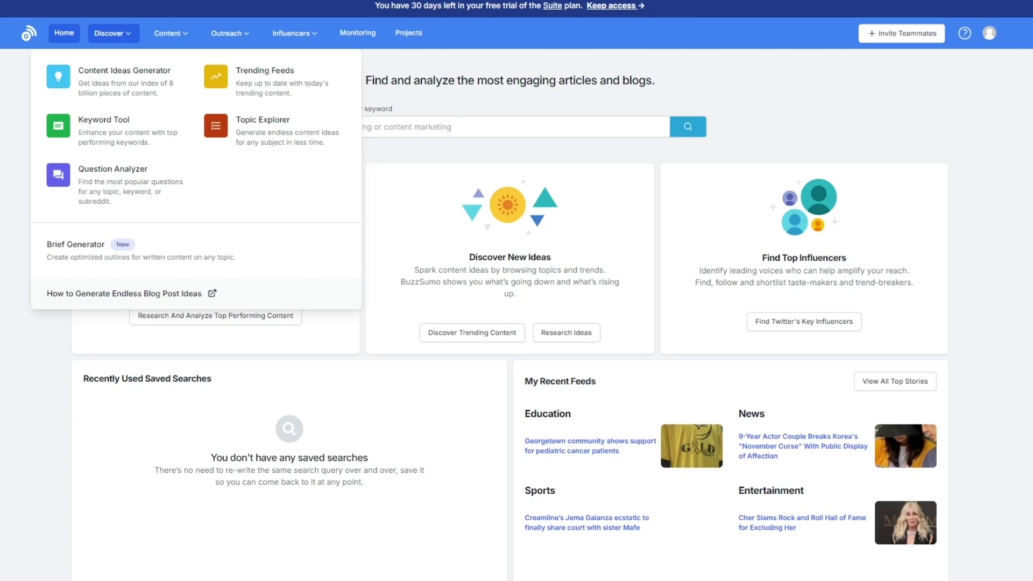